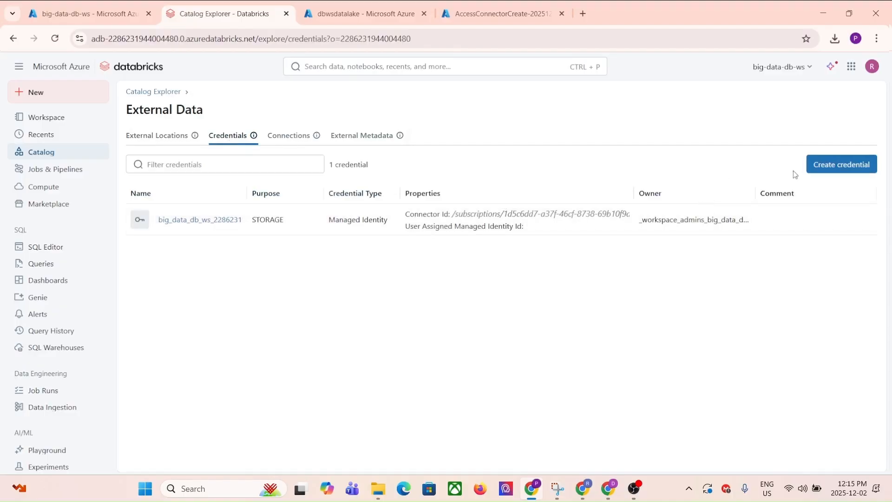
- Open a new Azure Managed Identity storage credential form and enter the name az-db-ac
click(849, 168)
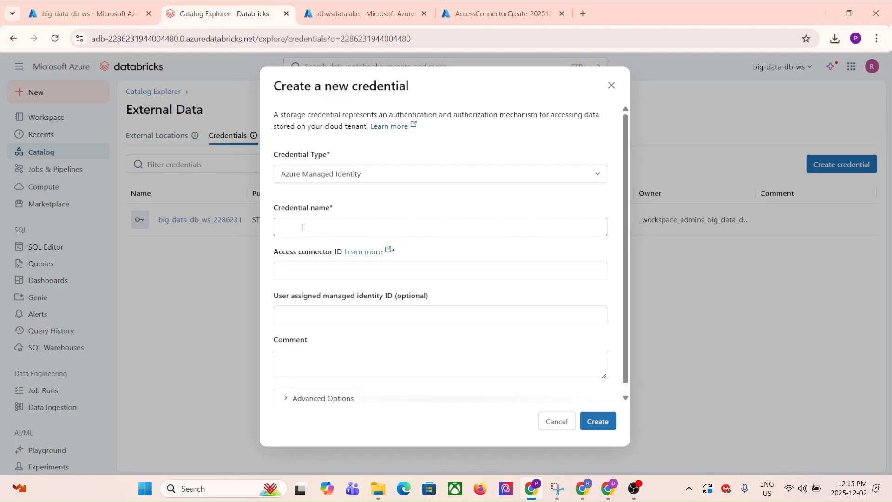
click(314, 271)
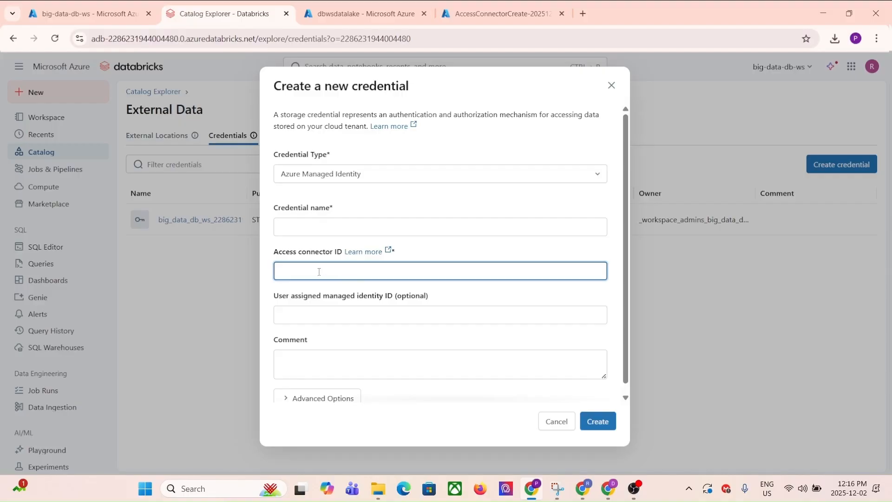
click(319, 226)
text(db-az-ac)
drag(319, 226, 243, 221)
text(az-db-ac)
drag(304, 227, 396, 228)
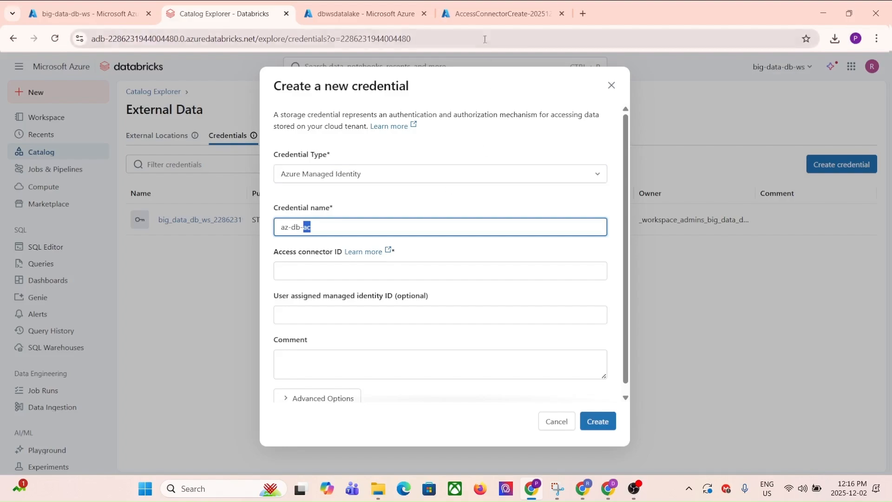
- Open the big-data-ext-ac access connector from the big-data-rg resource group
click(494, 15)
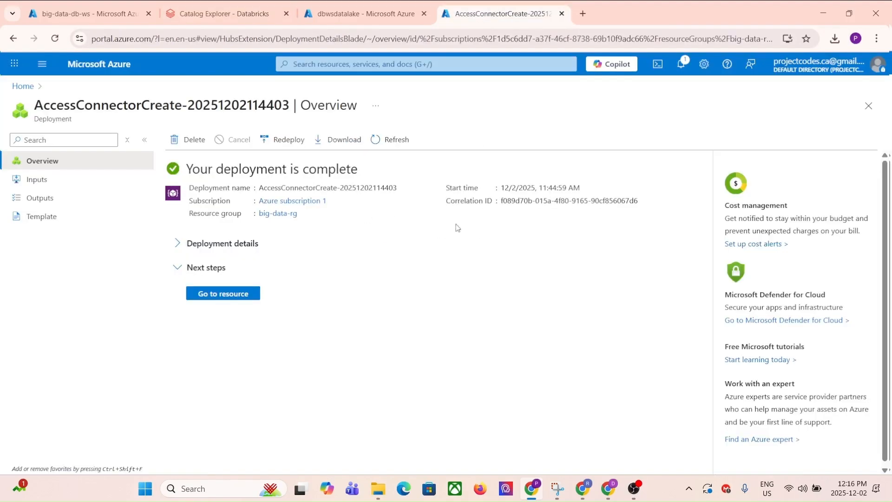
click(227, 294)
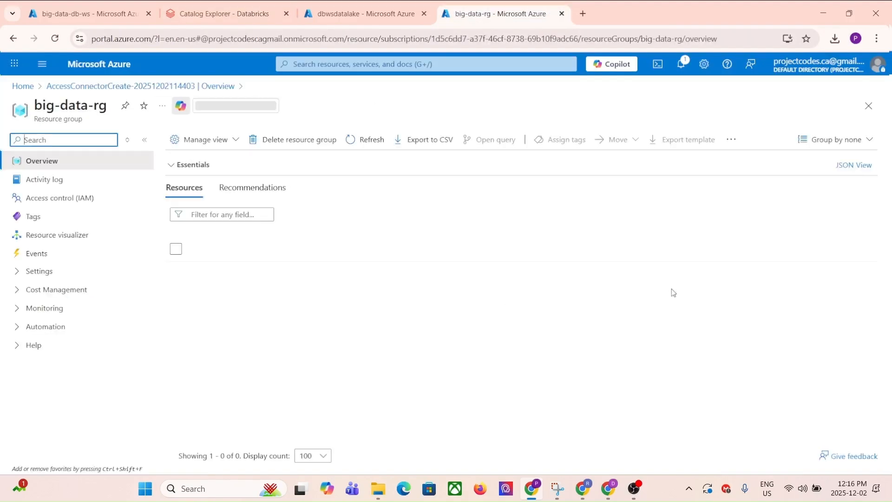
click(233, 290)
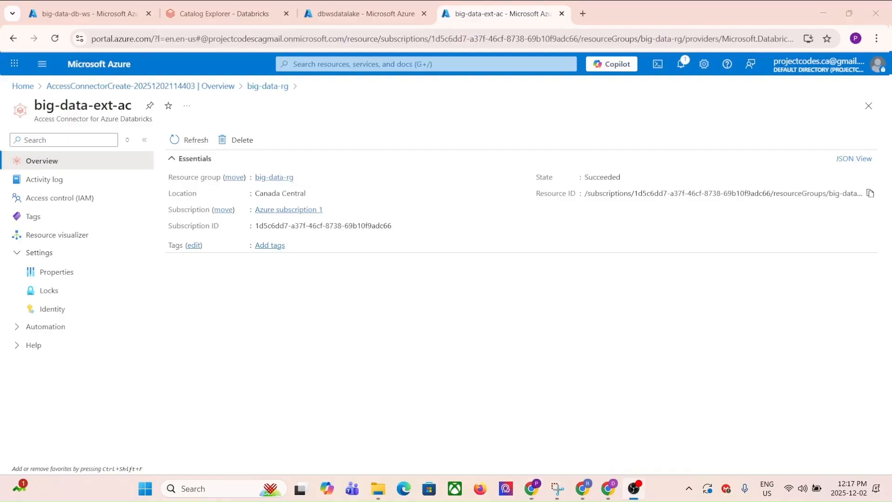
- Copy the connector's resource ID from Properties > Id and go back to the Databricks form
drag(534, 193, 868, 197)
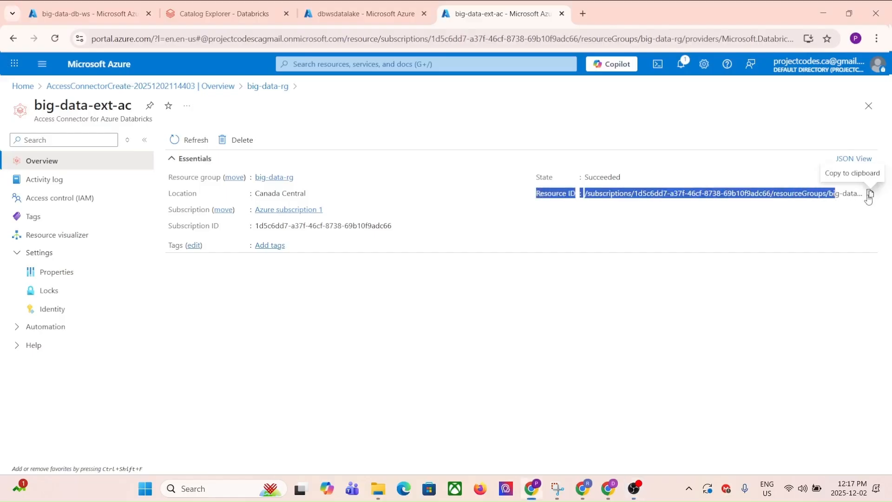
click(869, 194)
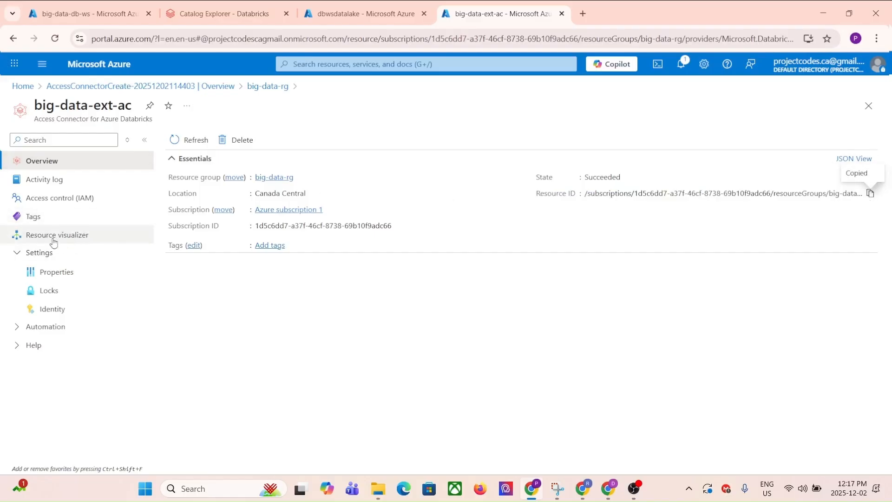
click(53, 270)
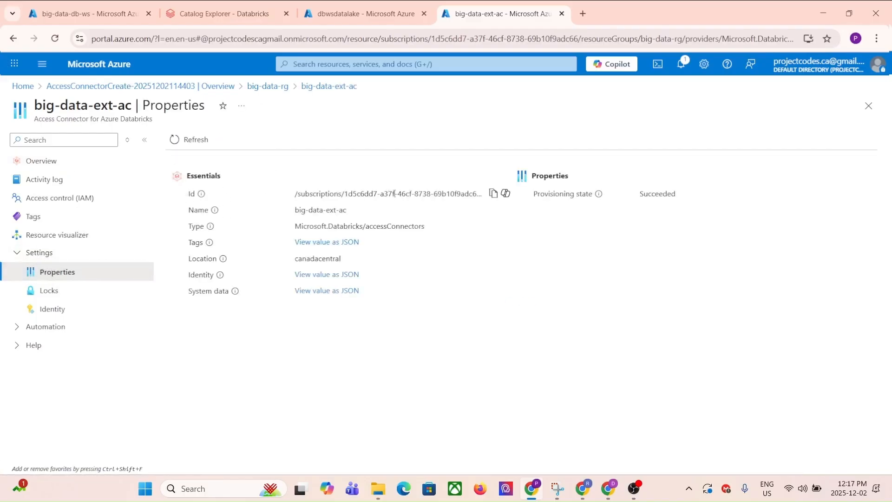
click(493, 194)
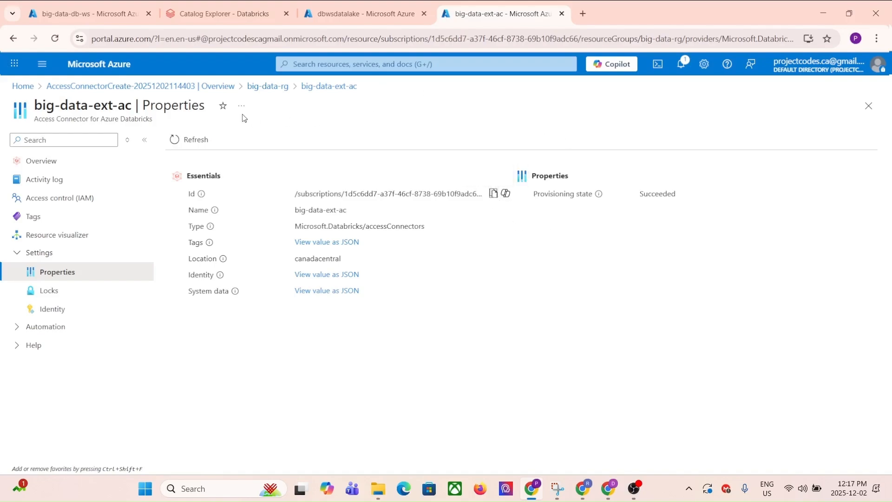
click(223, 14)
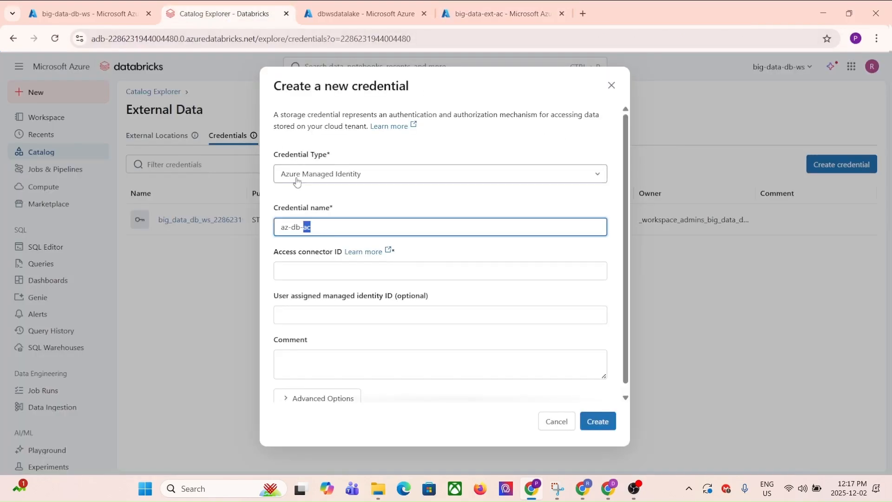
- Paste the big-data-ext-ac resource ID as the Access connector ID and submit the az-db-ac credential
click(300, 274)
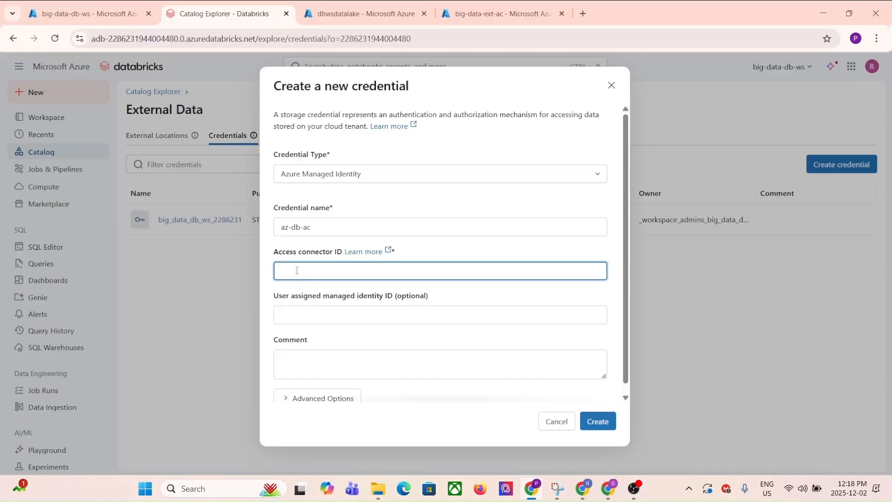
key(ctrl+v)
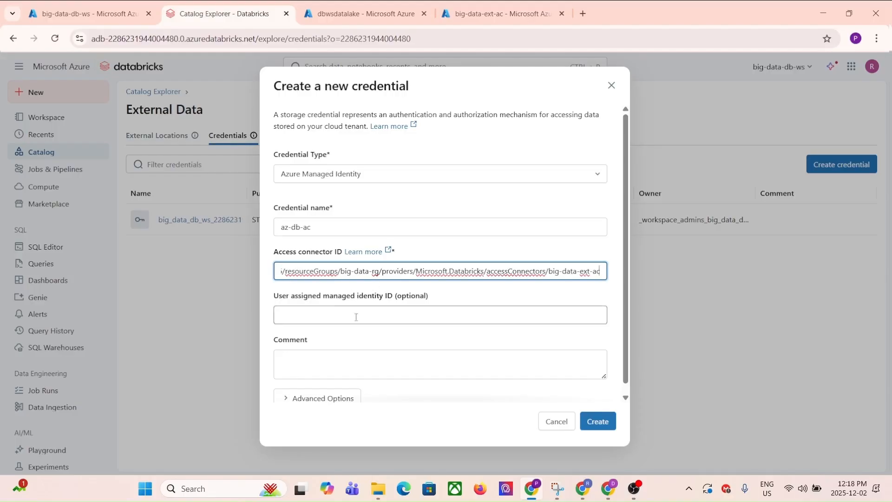
scroll(384, 308, down, 1)
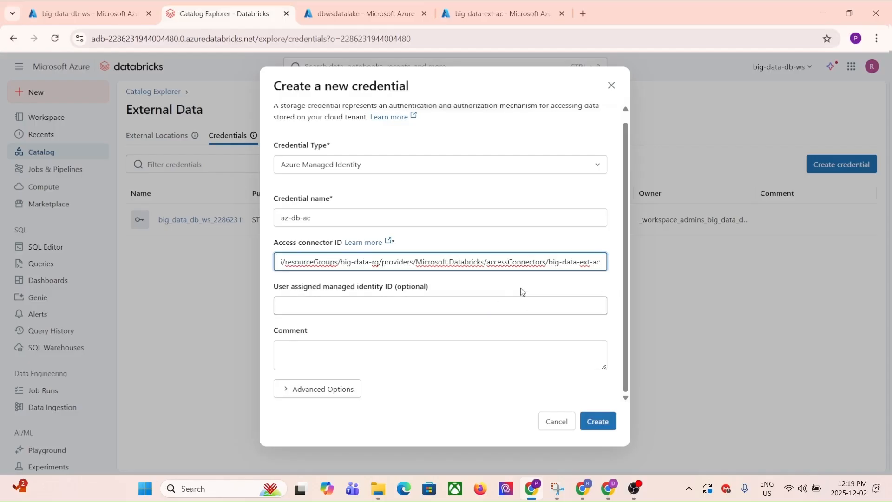
click(598, 421)
- Review the missing validation token error and cancel the credential creation
scroll(423, 373, up, 1)
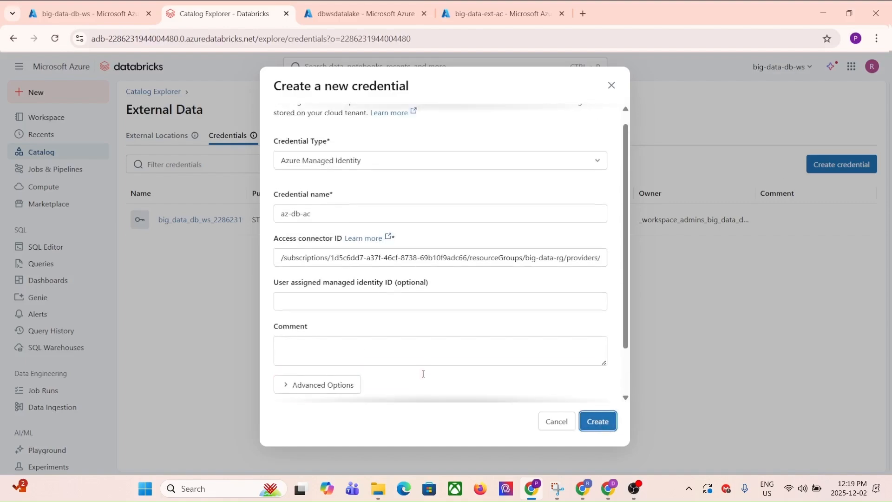
scroll(410, 376, down, 2)
triple_click(574, 393)
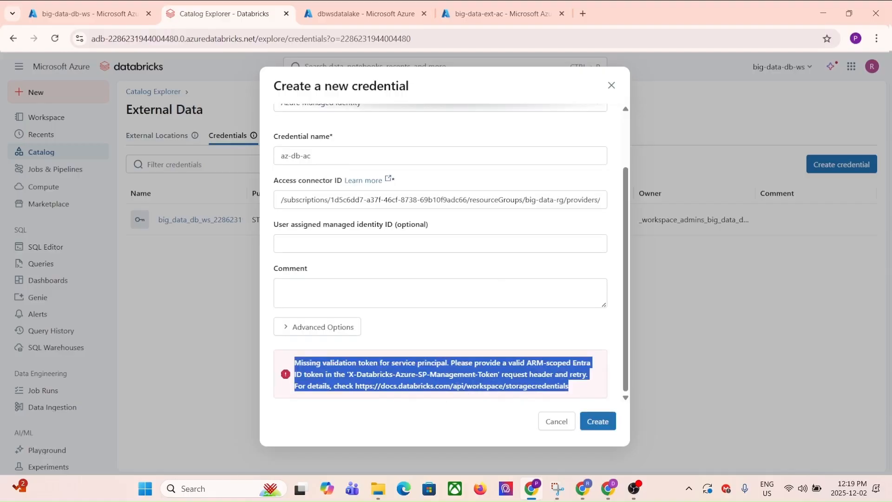
click(557, 421)
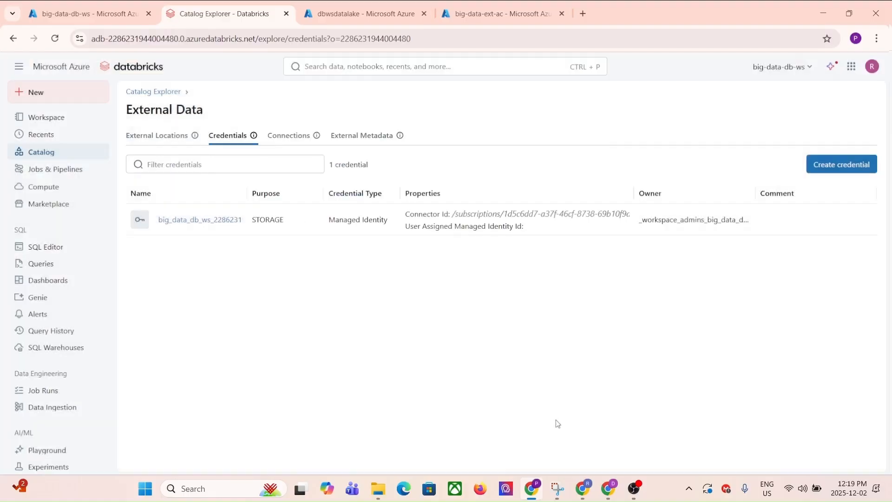
- Close the Databricks catalog, access connector and dbwsdatalake storage tabs
middle_click(240, 18)
middle_click(357, 19)
middle_click(228, 17)
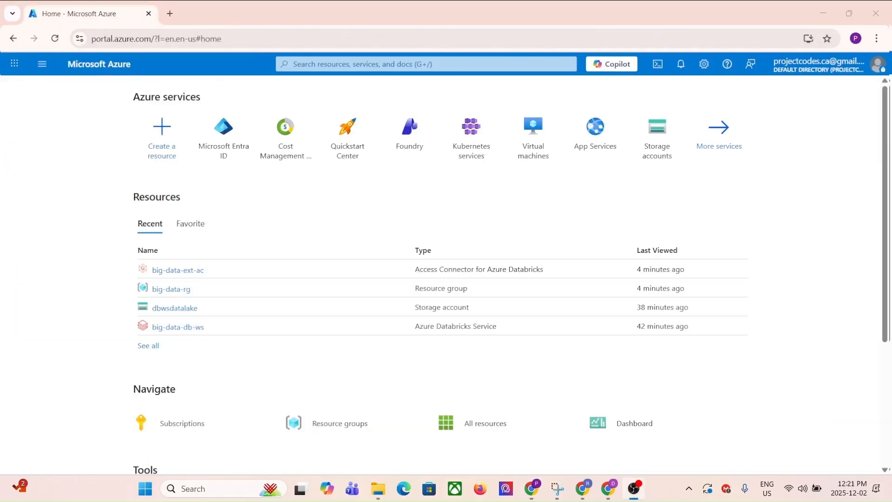
- Go to Microsoft Entra ID and open the Default Directory's Users list
click(42, 64)
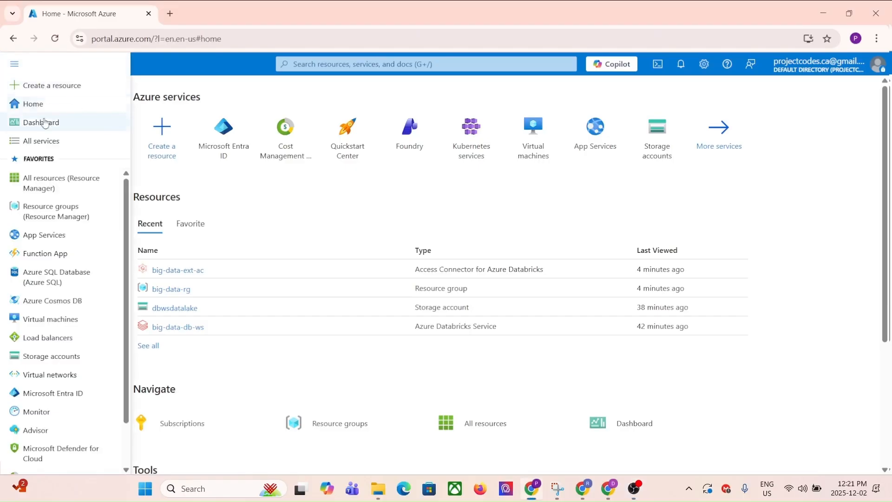
scroll(54, 260, down, 3)
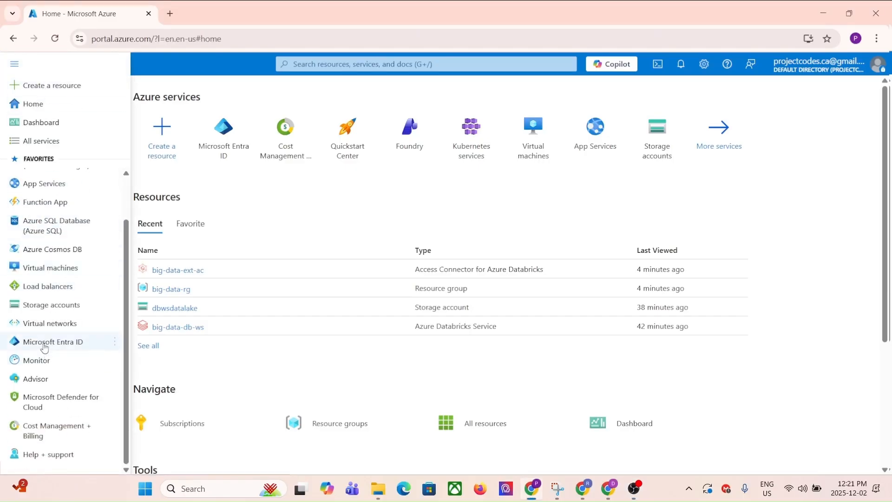
mouse_move(44, 349)
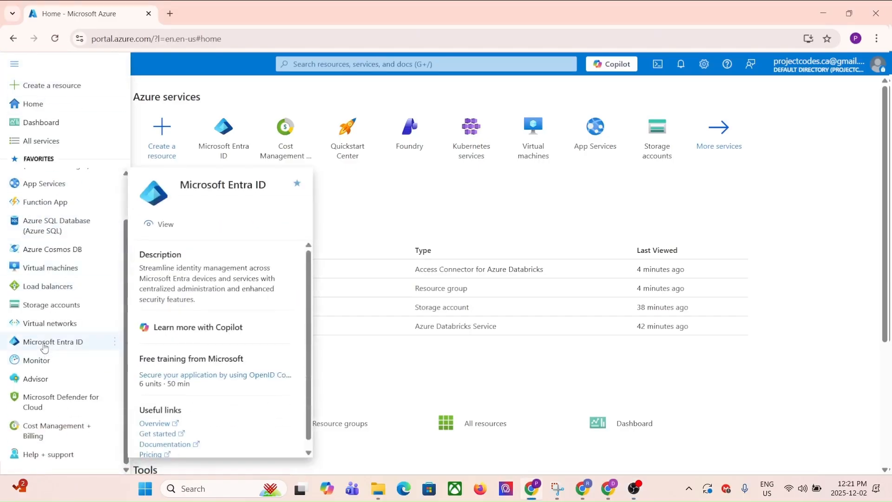
click(45, 344)
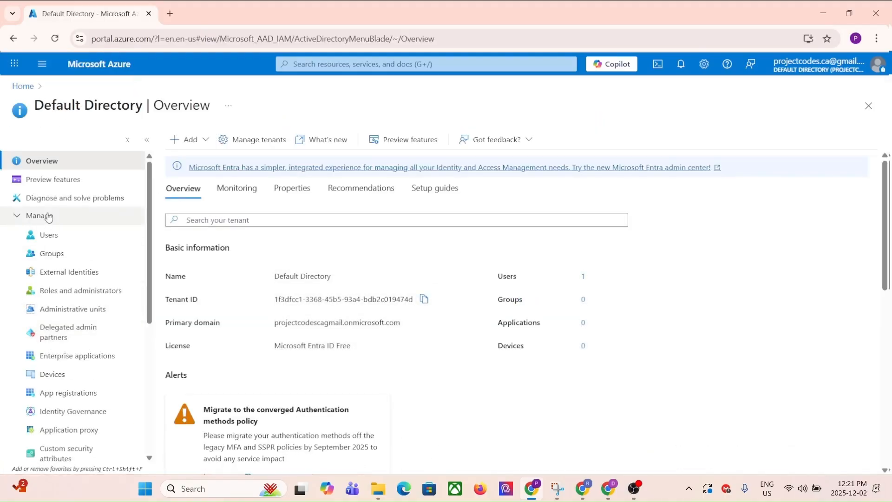
click(46, 235)
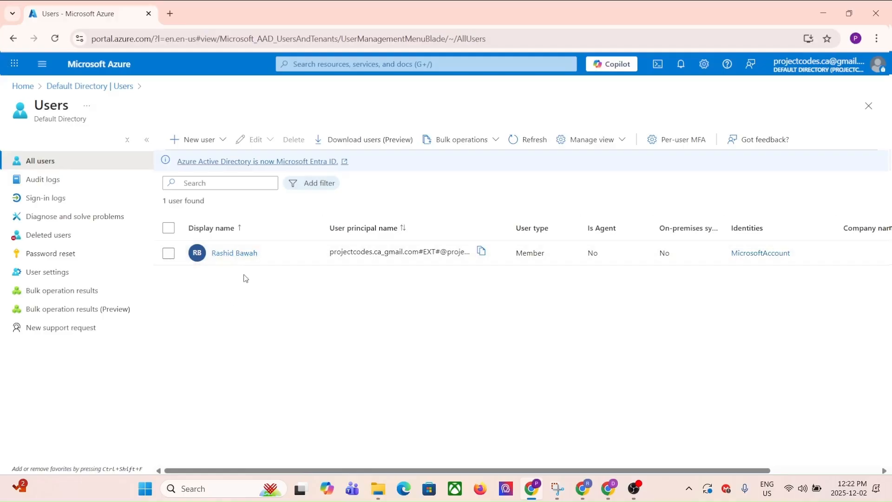
- Start a new internal user with principal name dbadmin, display name Databricks Admin and a password
click(175, 142)
click(200, 166)
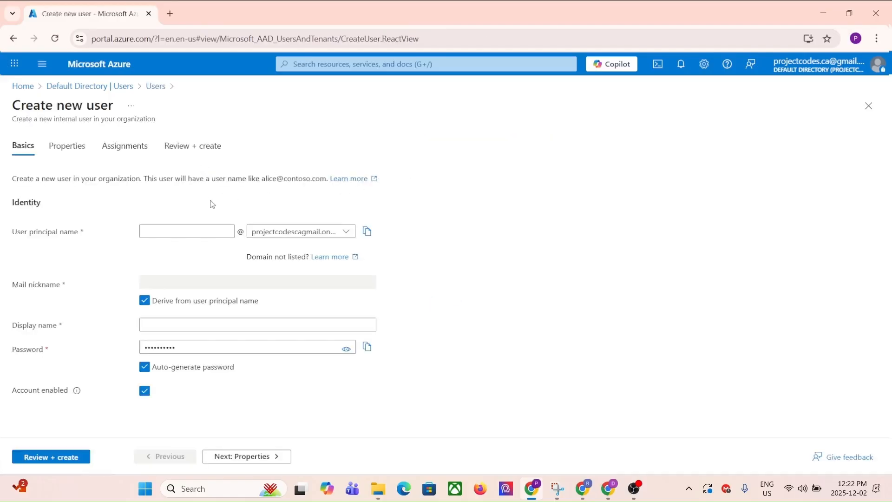
click(158, 228)
text(dbadmin)
click(187, 324)
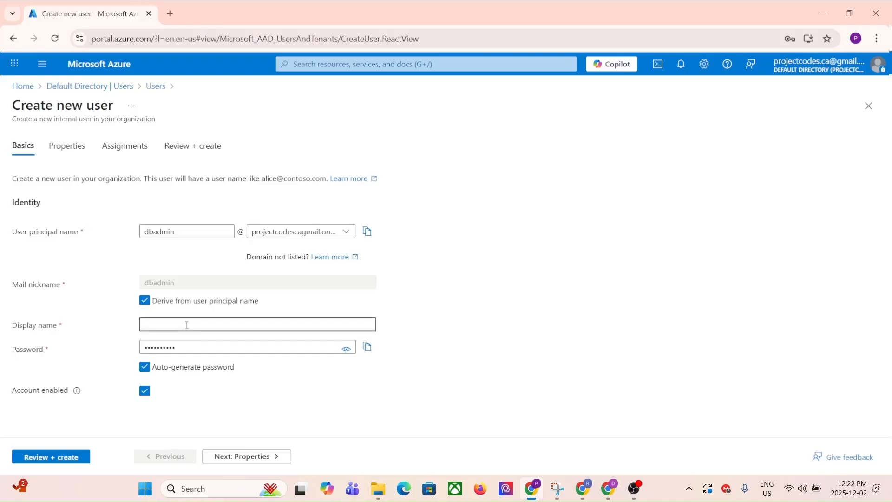
text(Databricks Admin)
click(231, 342)
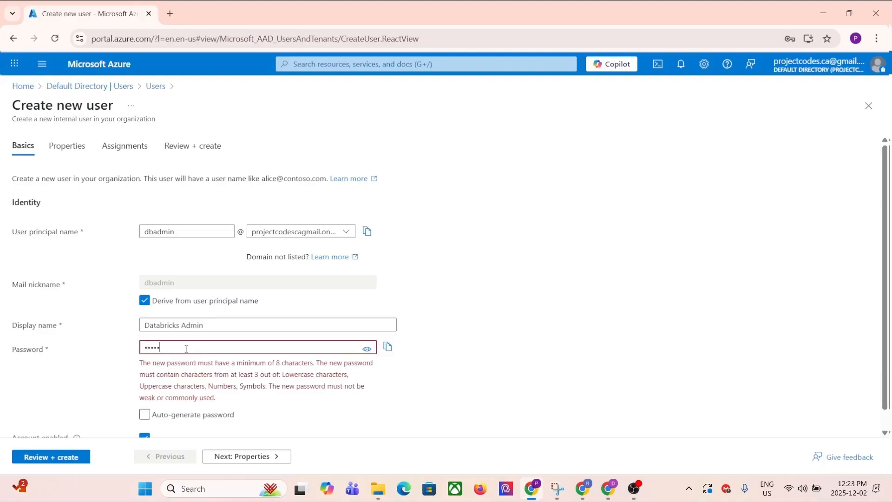
text(123)
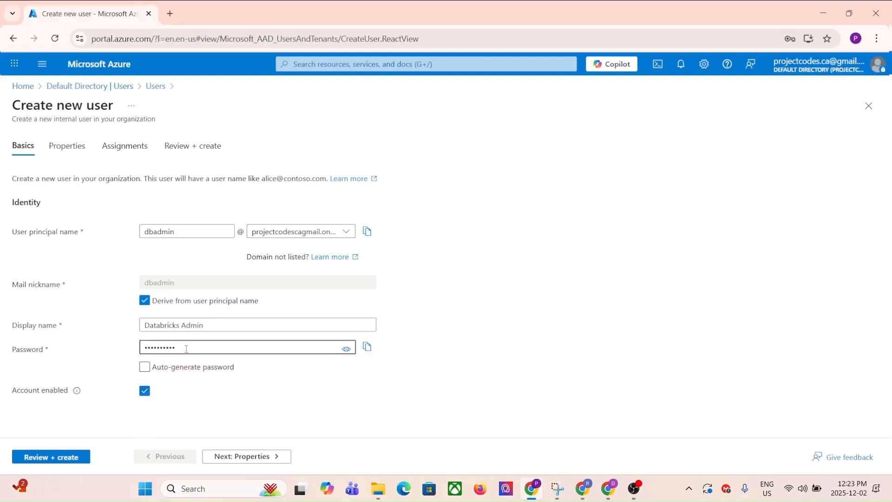
click(254, 457)
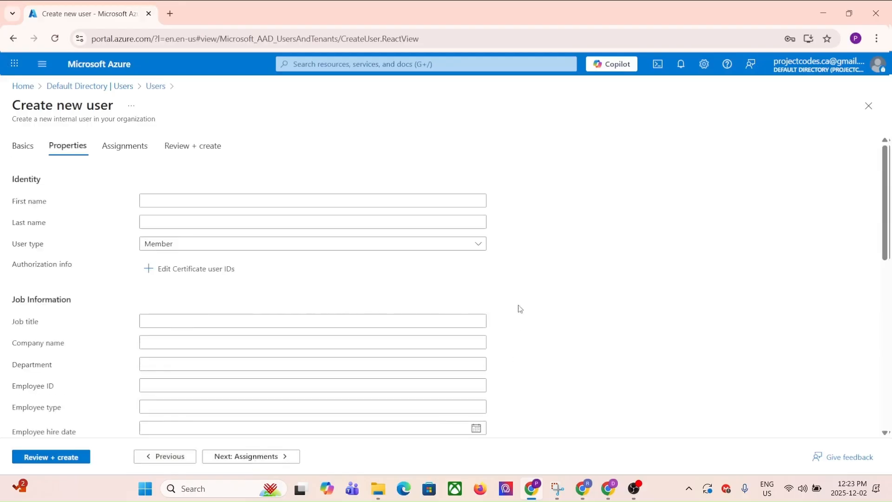
- Enter the user's first and last name, keep user type Member, and advance to Assignments
click(184, 196)
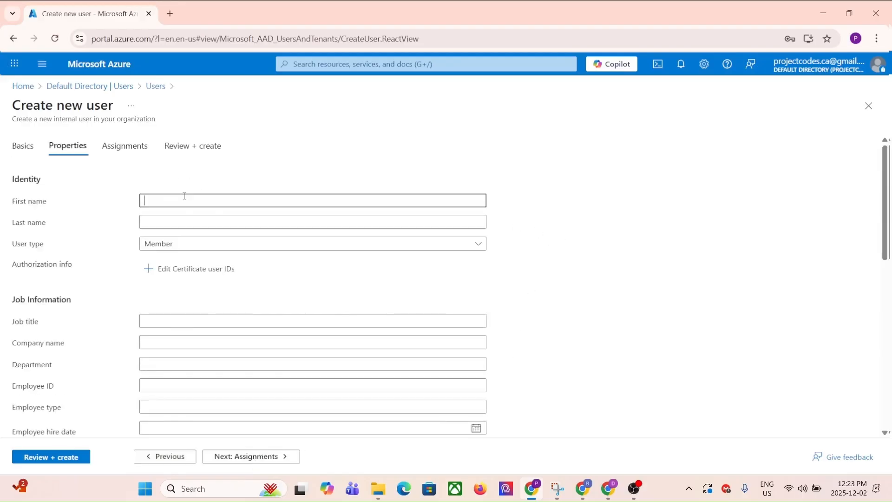
click(171, 223)
text(Bawah)
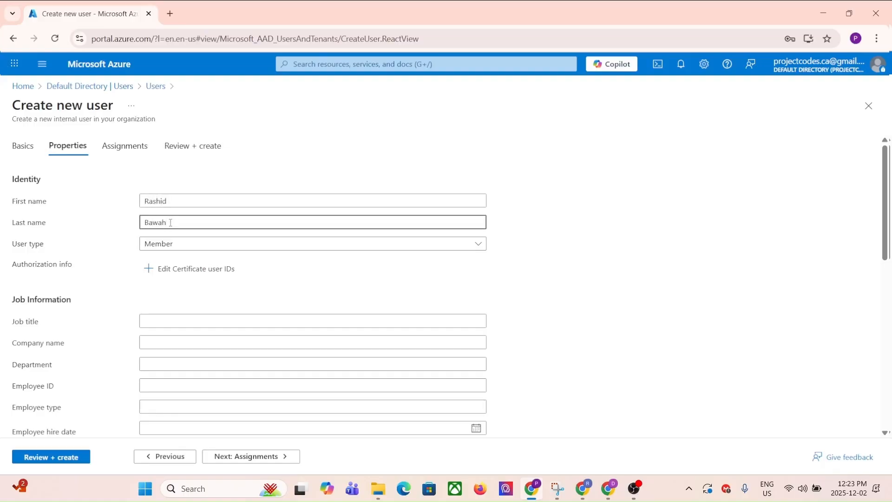
click(223, 248)
click(229, 245)
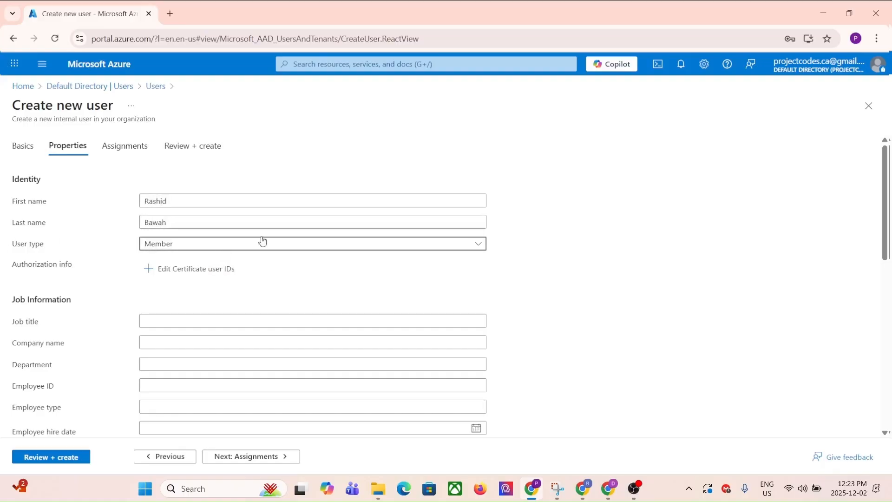
scroll(685, 237, down, 1)
scroll(571, 246, down, 3)
scroll(572, 247, up, 2)
scroll(282, 303, up, 1)
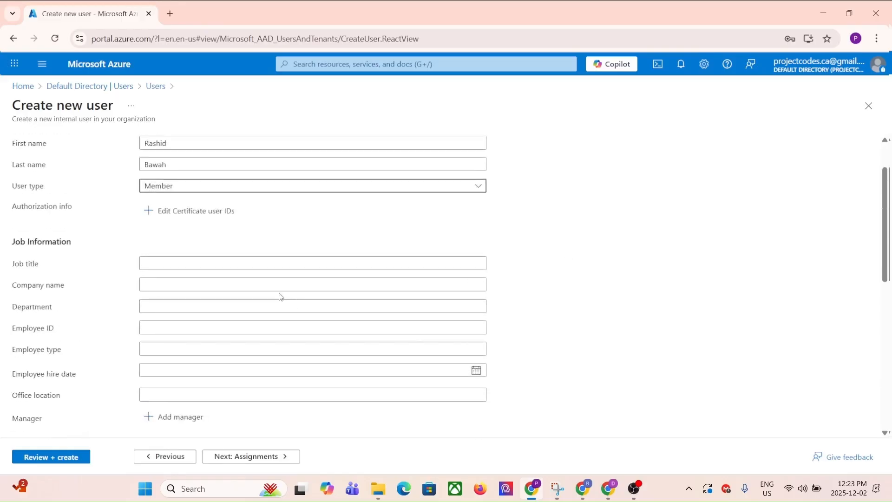
scroll(291, 295, down, 5)
scroll(352, 274, down, 3)
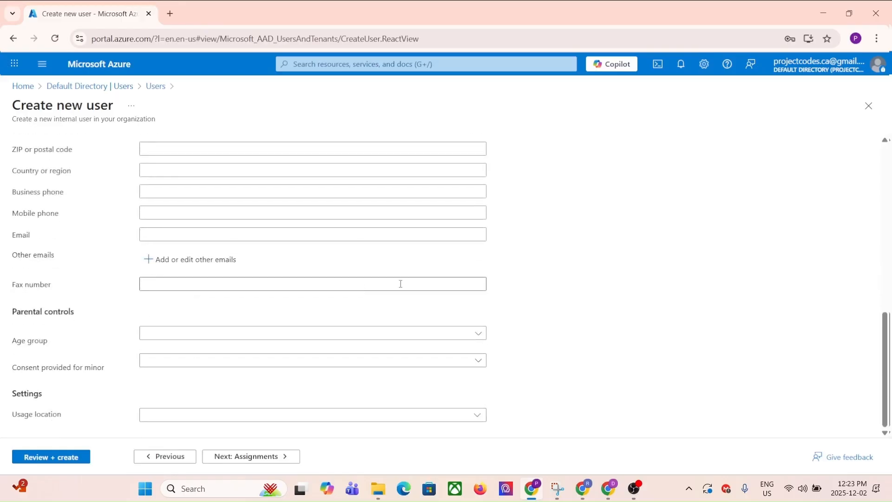
click(281, 457)
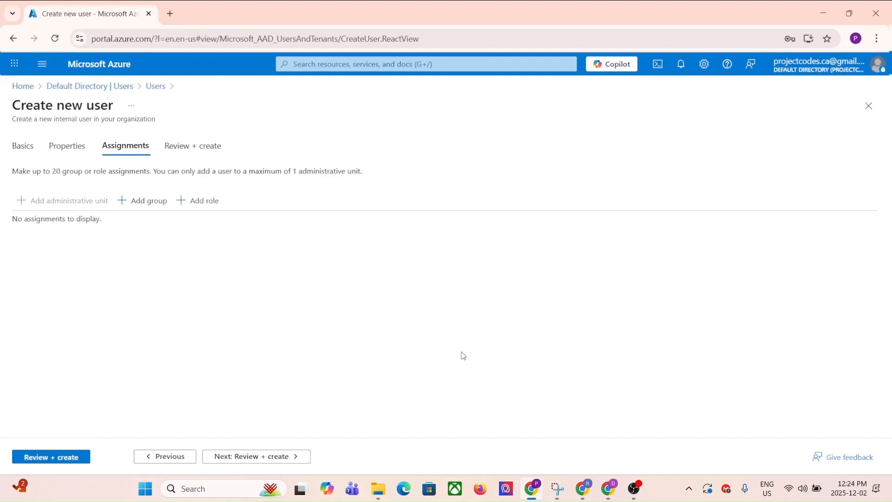
- Add the Global Administrator directory role to the new user
click(189, 200)
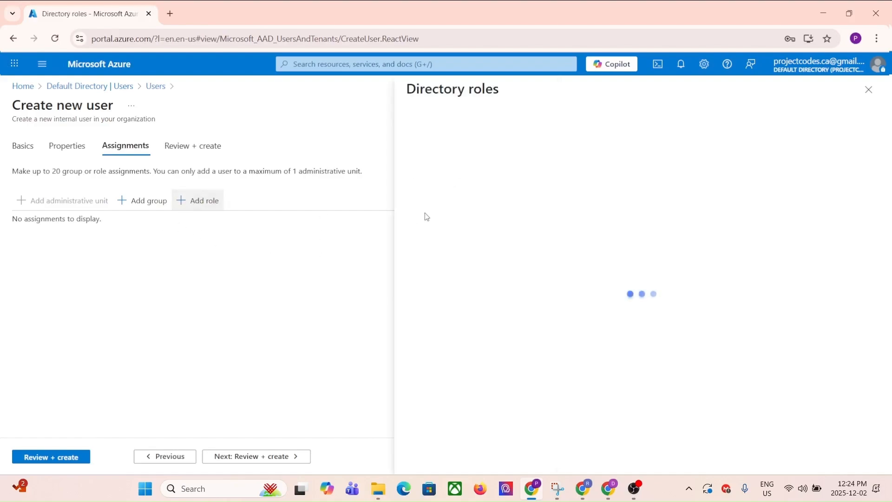
click(457, 185)
text(g)
key(BackSpace)
text(g)
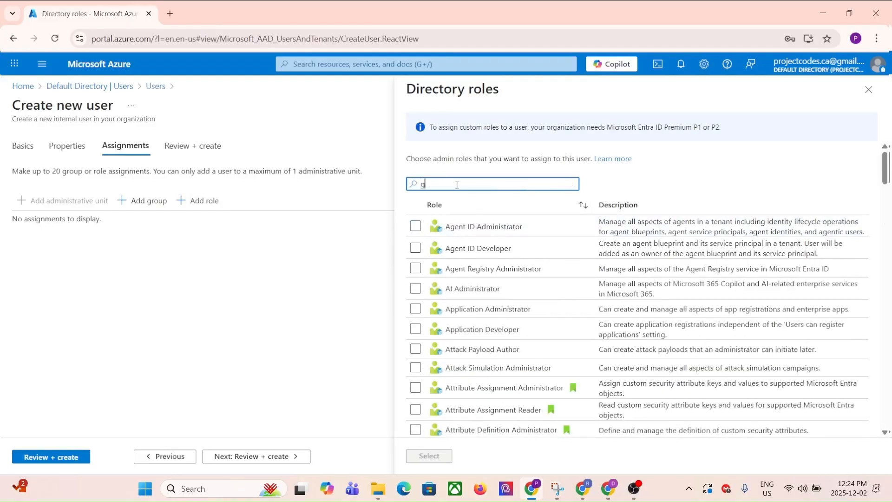
text(lo)
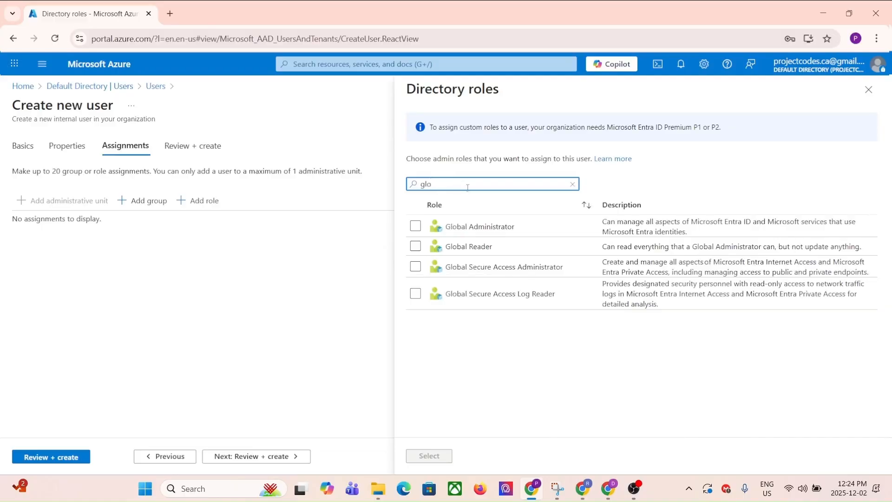
click(415, 226)
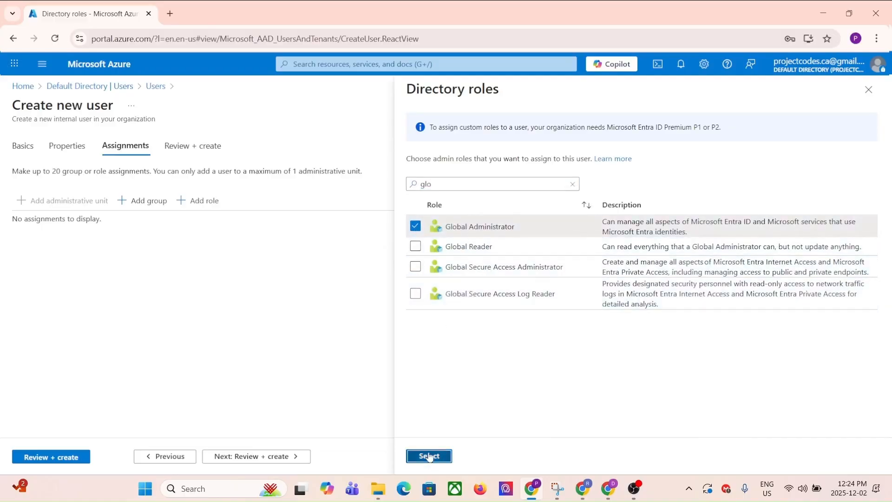
click(429, 456)
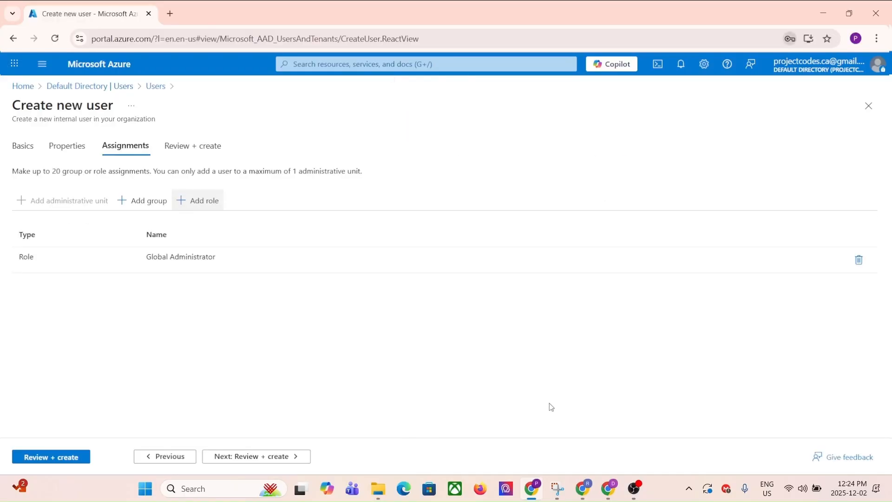
- Review the Databricks Admin user and create it
click(276, 456)
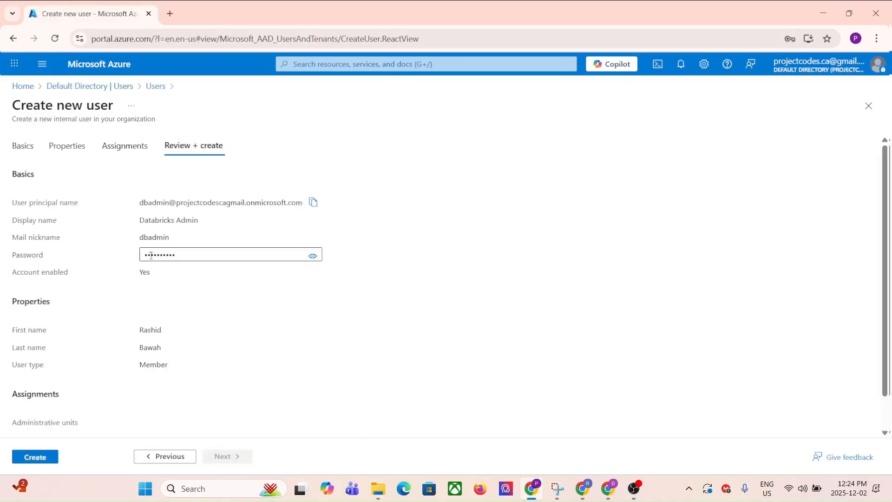
scroll(195, 325, down, 1)
click(45, 455)
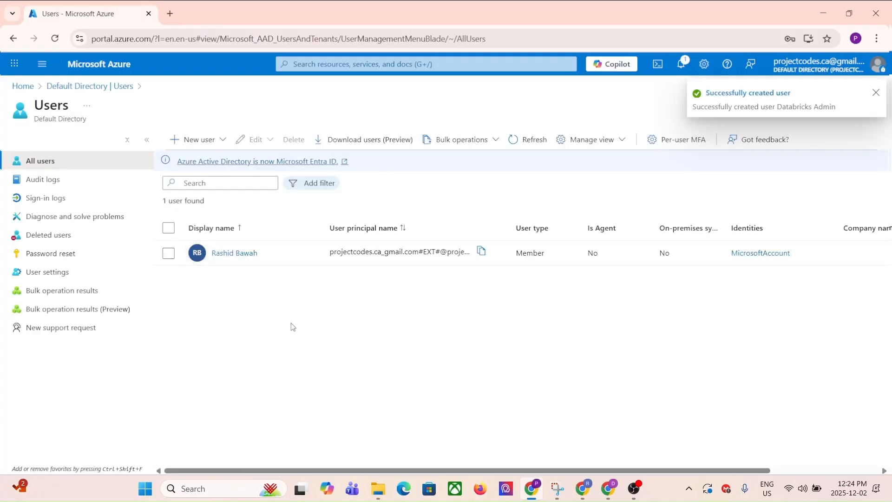
- Refresh the Users list to show Databricks Admin, then open big-data-rg from the Azure home page
click(515, 141)
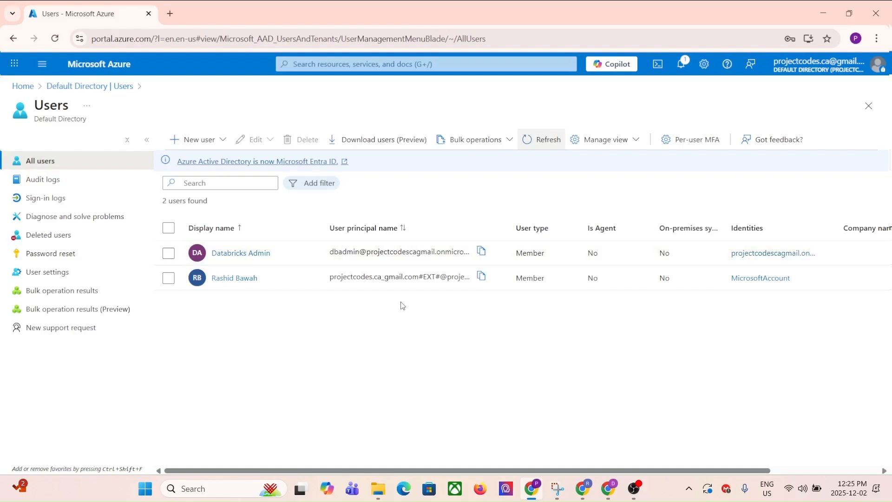
click(111, 65)
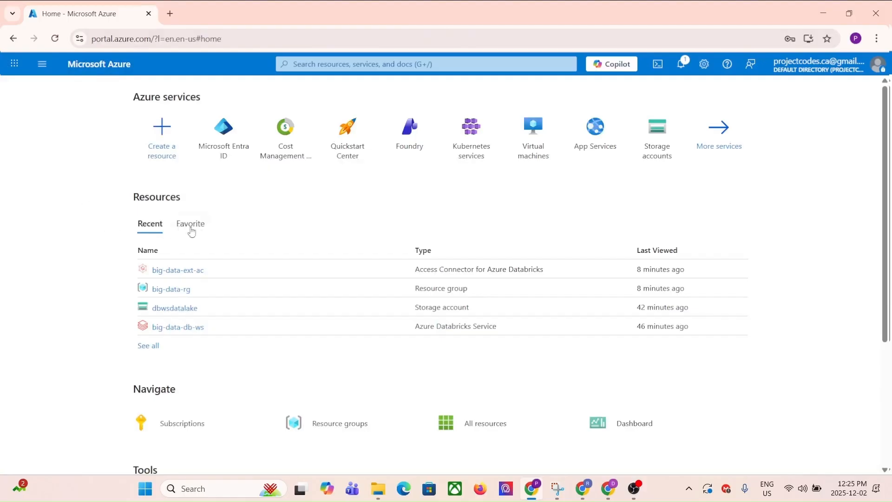
click(170, 290)
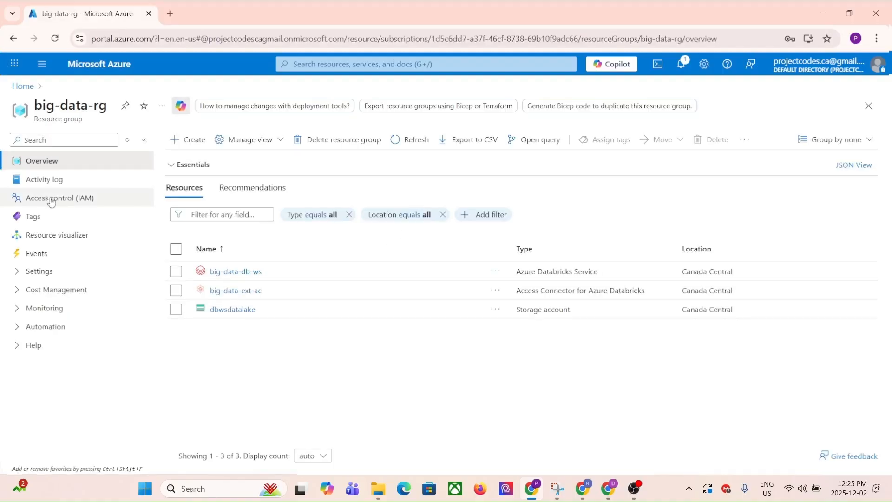
- Begin a role assignment on big-data-rg via Access control (IAM), picking the privileged Owner role
click(55, 200)
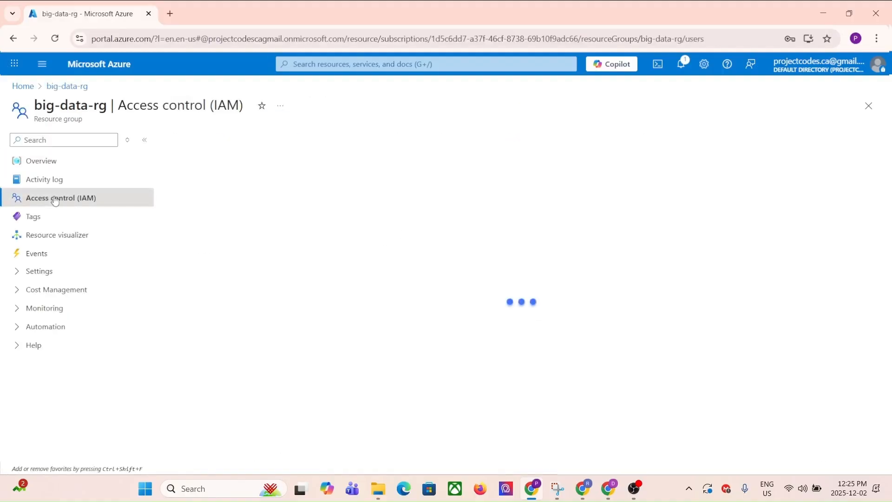
click(254, 170)
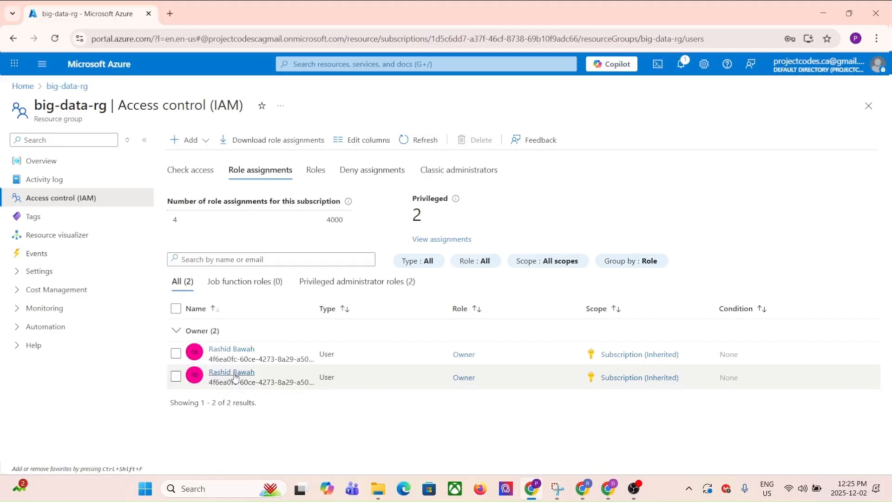
click(181, 140)
click(176, 158)
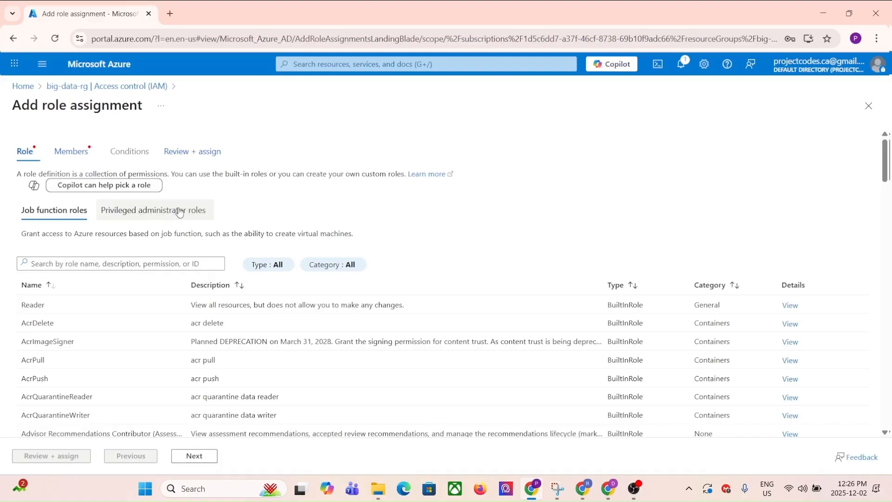
click(179, 212)
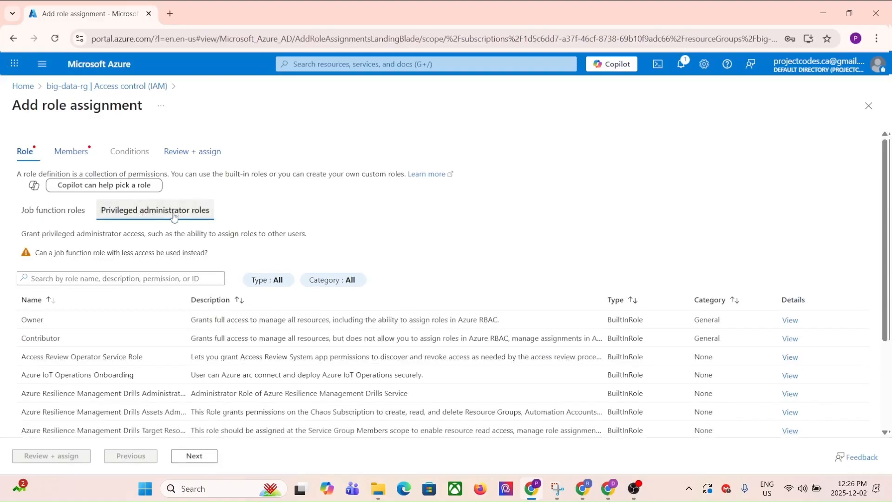
click(38, 319)
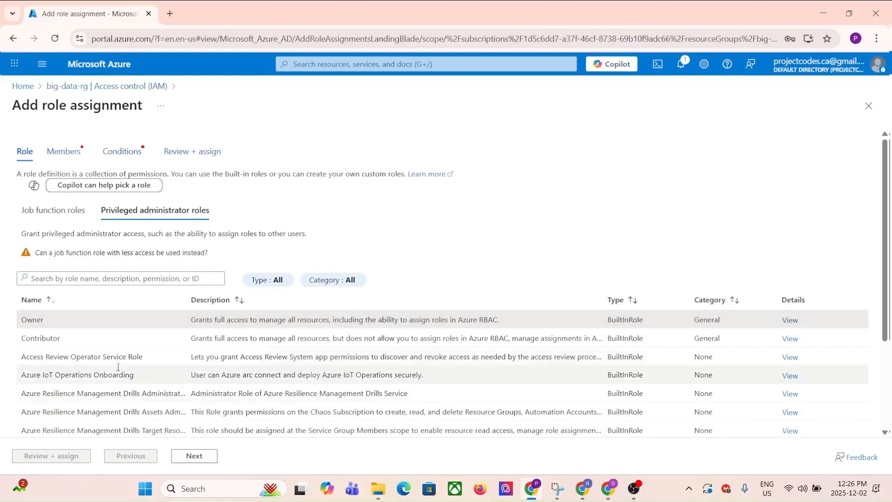
click(196, 457)
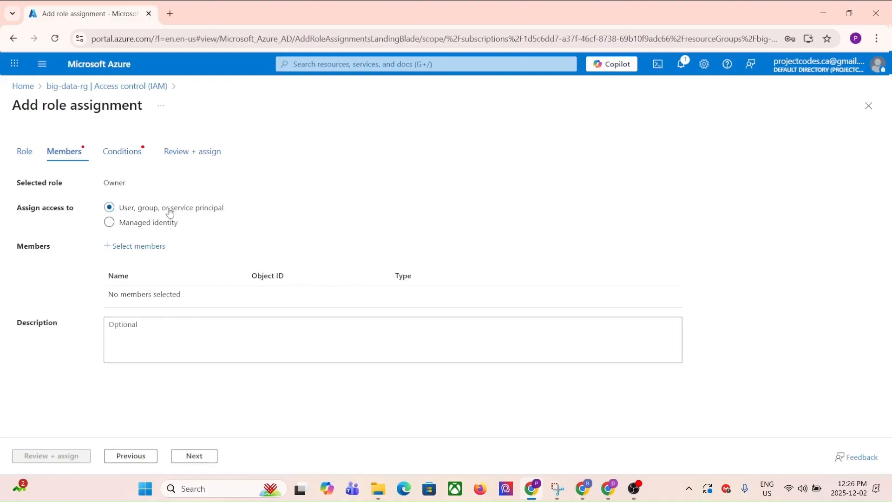
- Select Databricks Admin as the Owner assignment's member and continue to Conditions
click(108, 251)
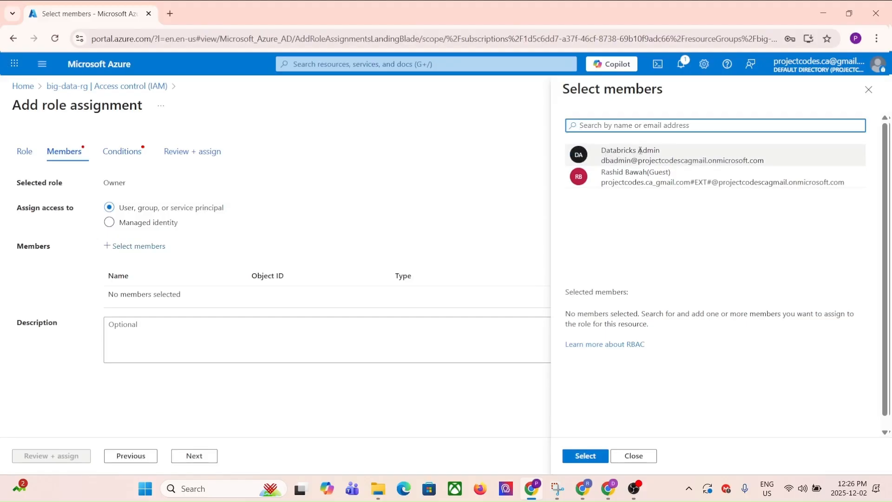
click(624, 151)
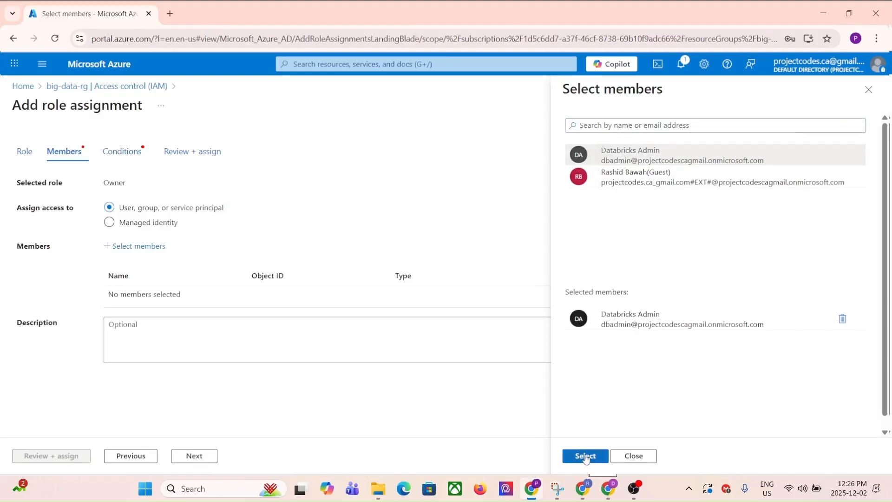
click(587, 455)
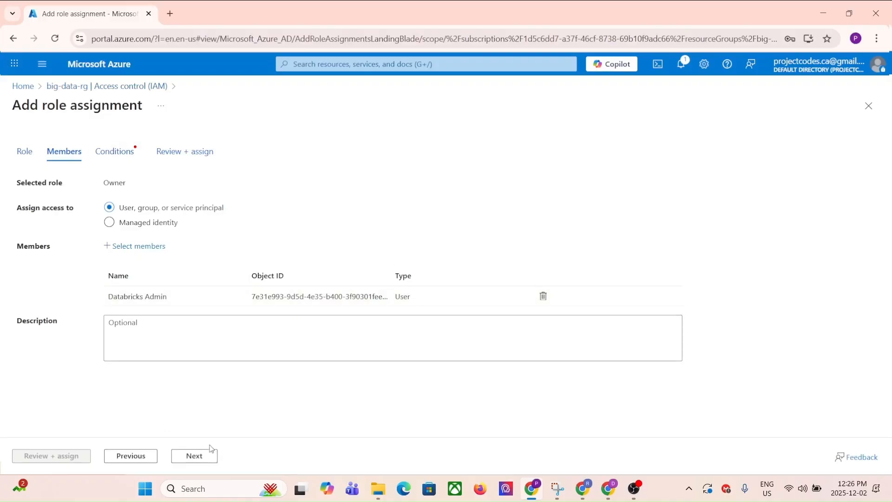
click(197, 456)
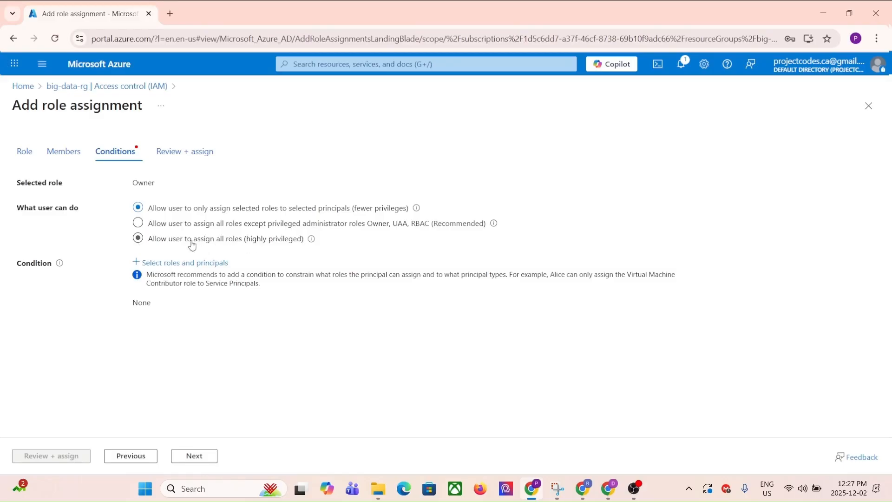
- Allow Databricks Admin to assign all roles, then review and assign the Owner role
click(138, 238)
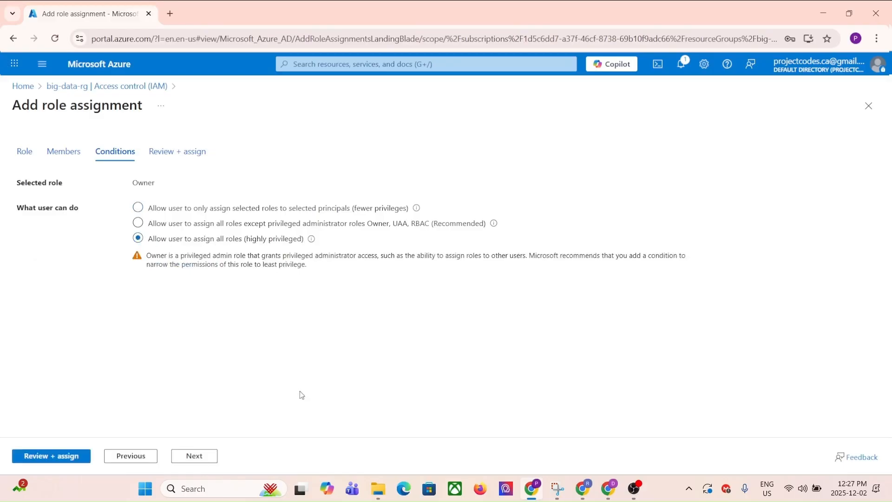
click(205, 457)
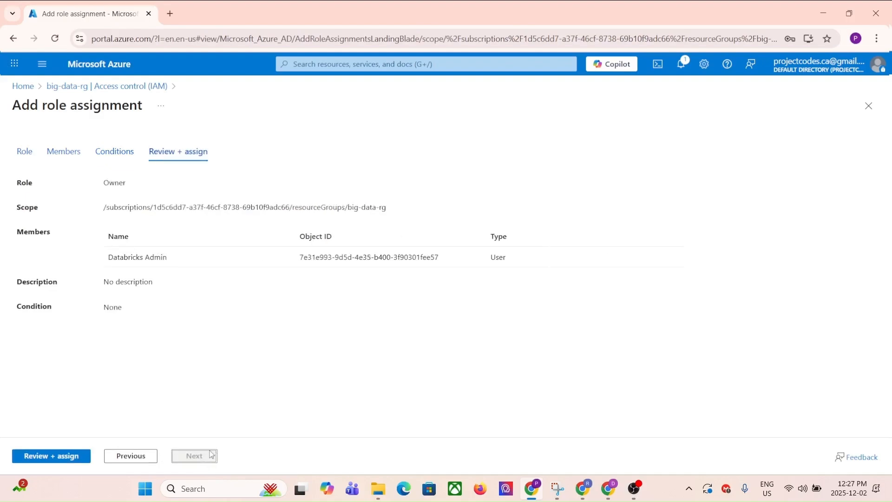
drag(107, 257, 176, 260)
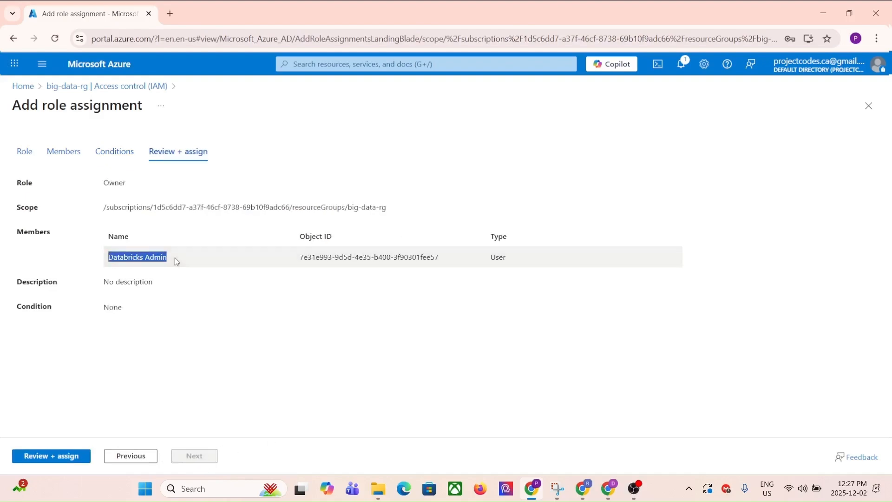
click(57, 459)
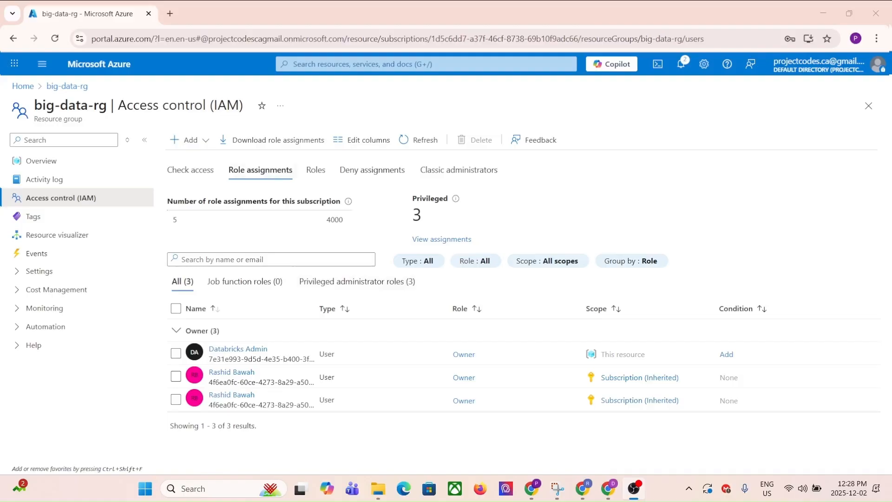
- Copy the Databricks Admin user principal name from the Entra ID users list, then sign out
click(101, 68)
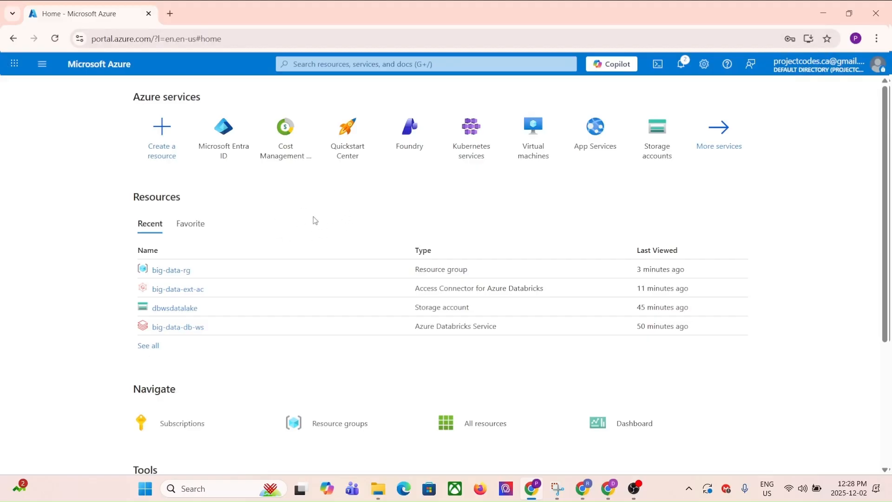
click(48, 74)
click(50, 345)
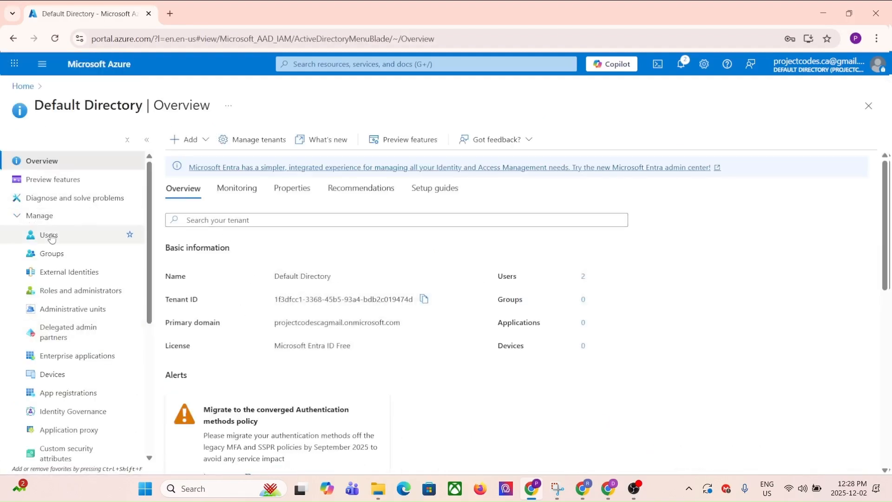
click(50, 236)
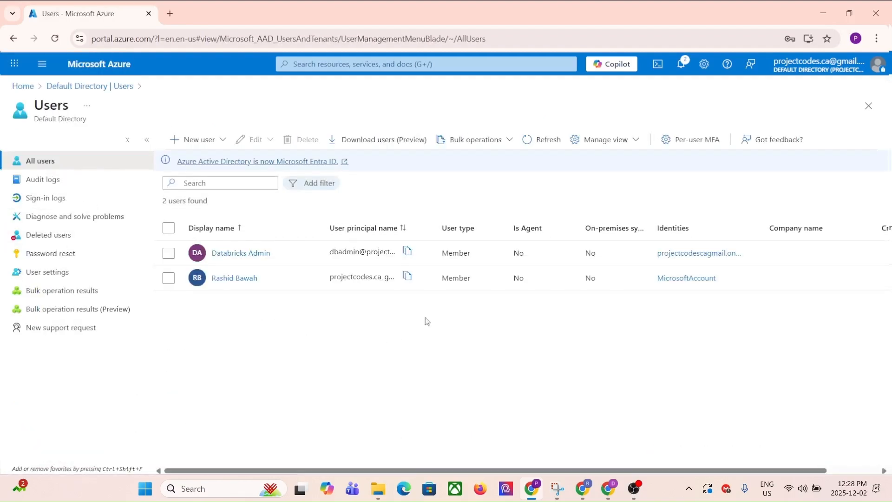
drag(436, 225, 568, 225)
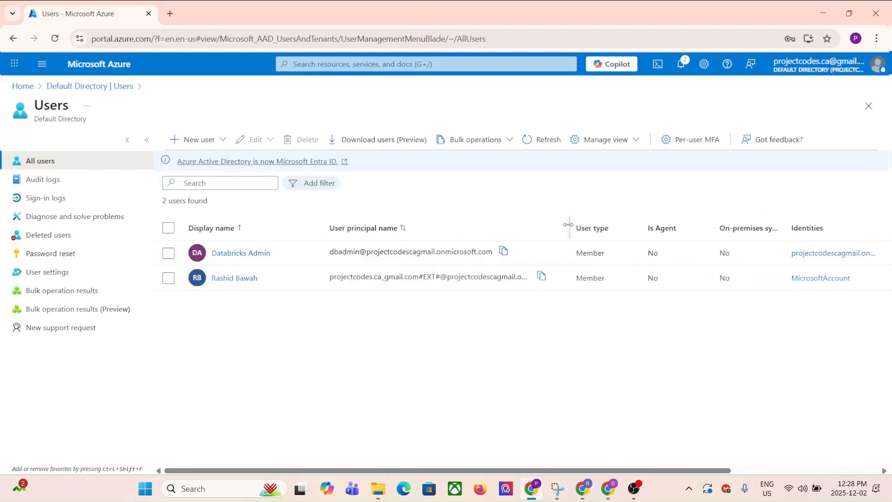
click(504, 251)
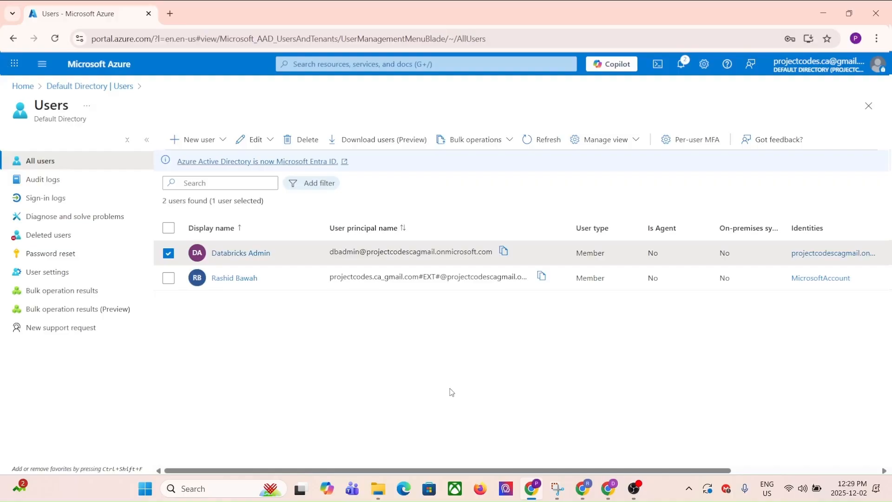
click(877, 65)
click(859, 91)
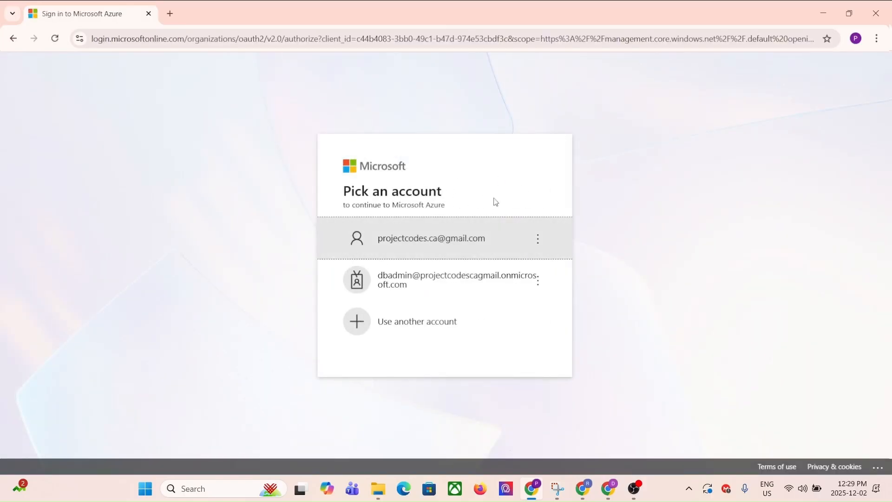
- Forget the saved admin entry and sign in with the pasted admin e-mail and current password
click(539, 281)
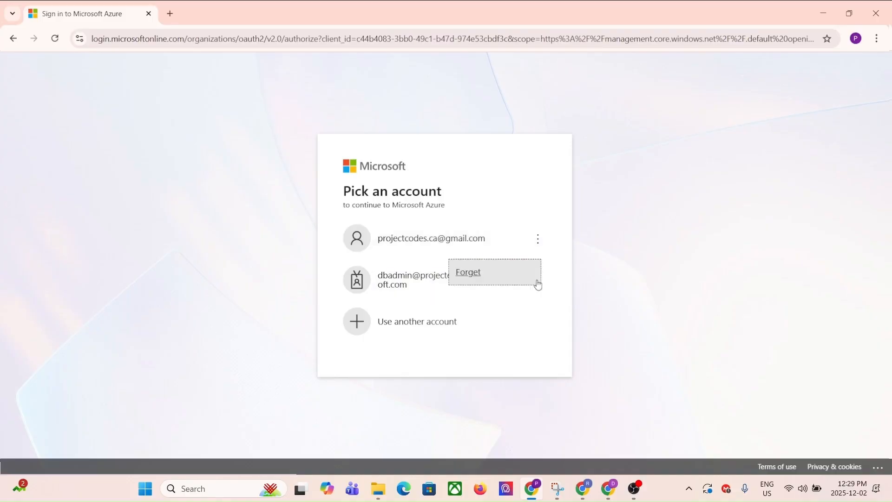
click(469, 273)
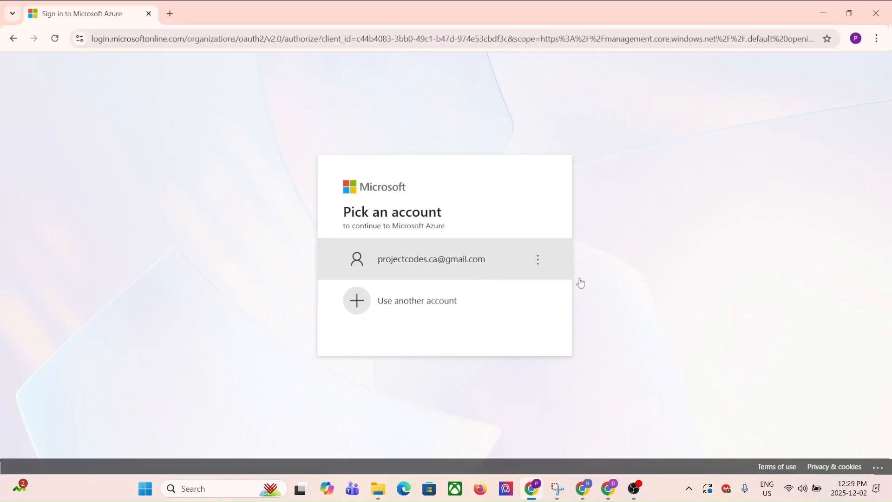
click(398, 301)
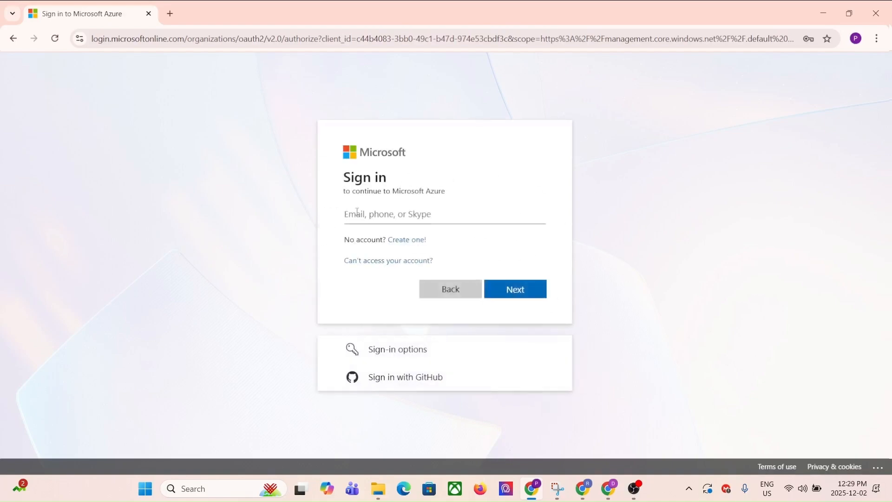
key(ctrl+v)
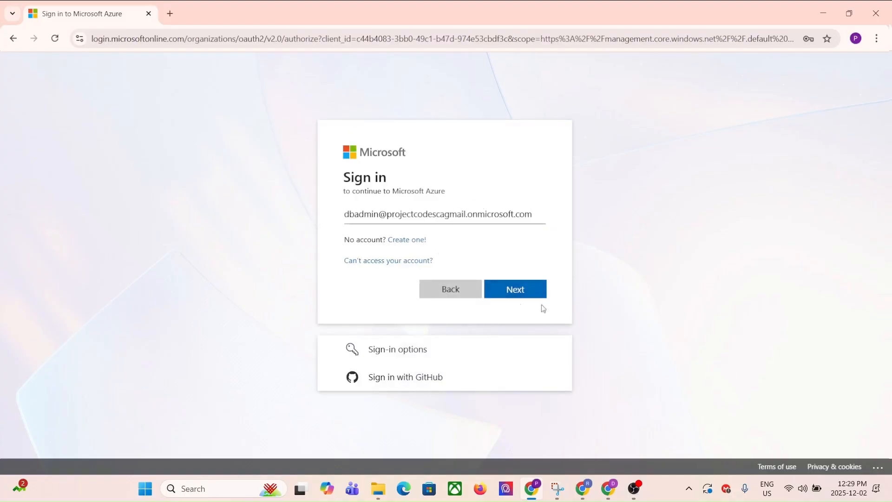
click(523, 290)
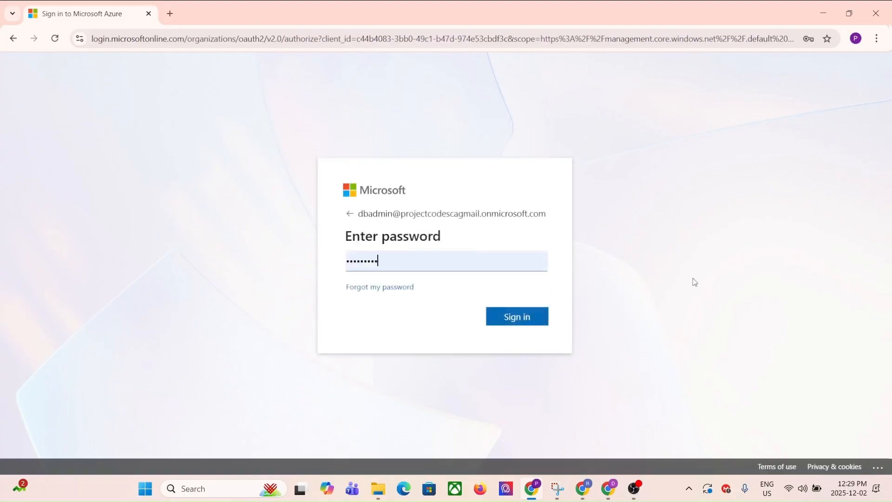
drag(409, 261, 311, 263)
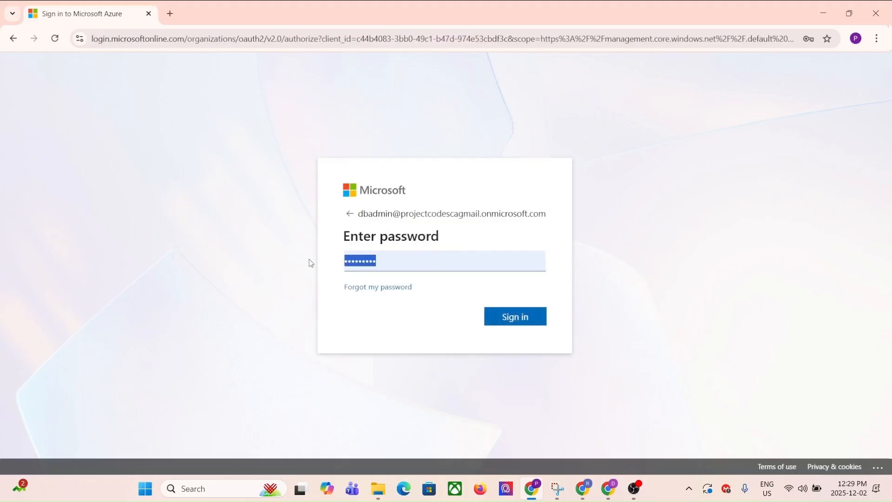
text(**********)
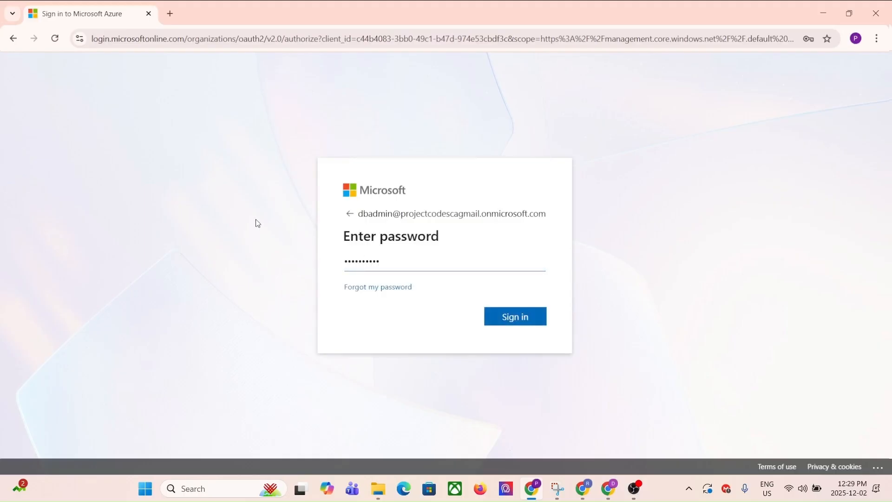
click(521, 320)
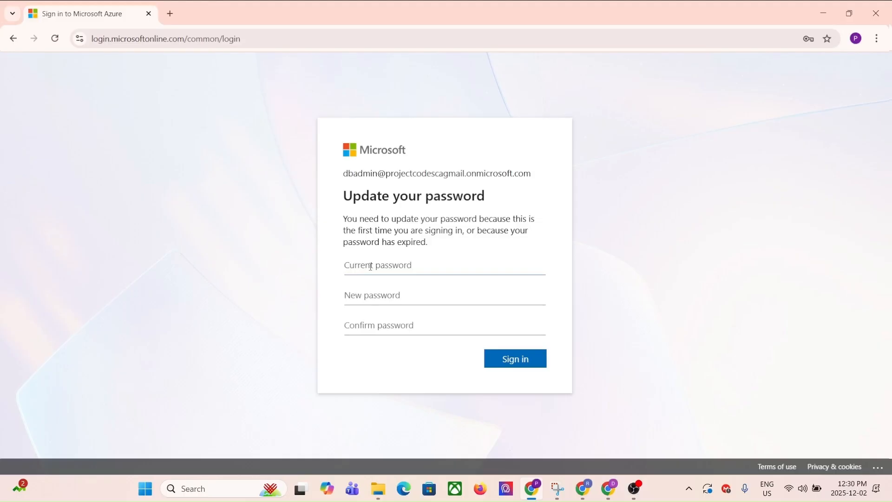
- Set a new password for the admin account and continue past the security notice
text(•)
click(369, 295)
text(•••••••••••)
click(514, 354)
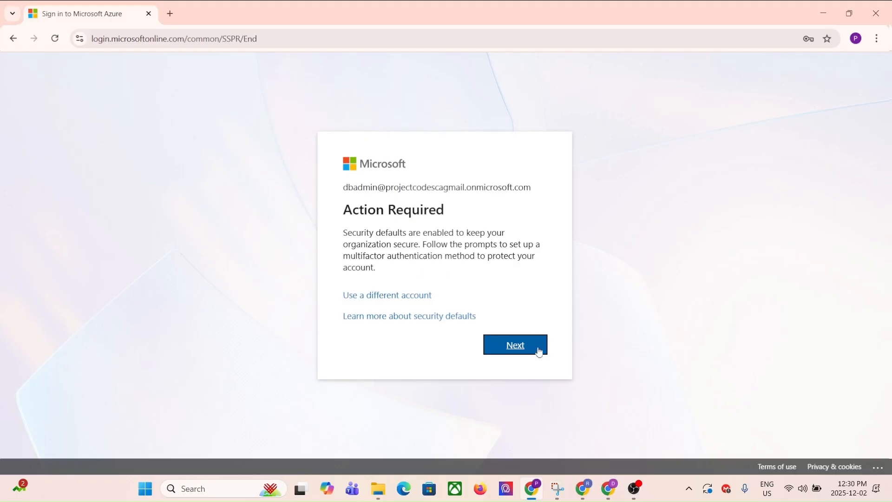
click(517, 348)
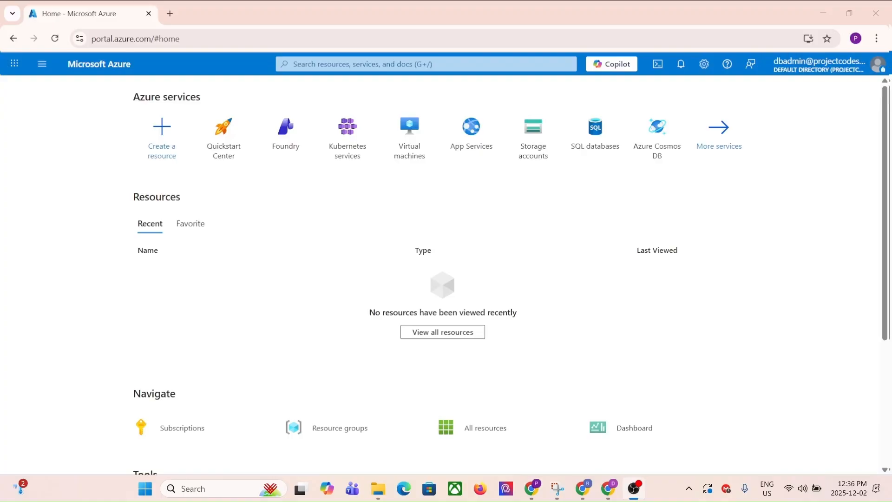
- Open big-data-db-ws from All resources and launch its Databricks workspace
click(42, 64)
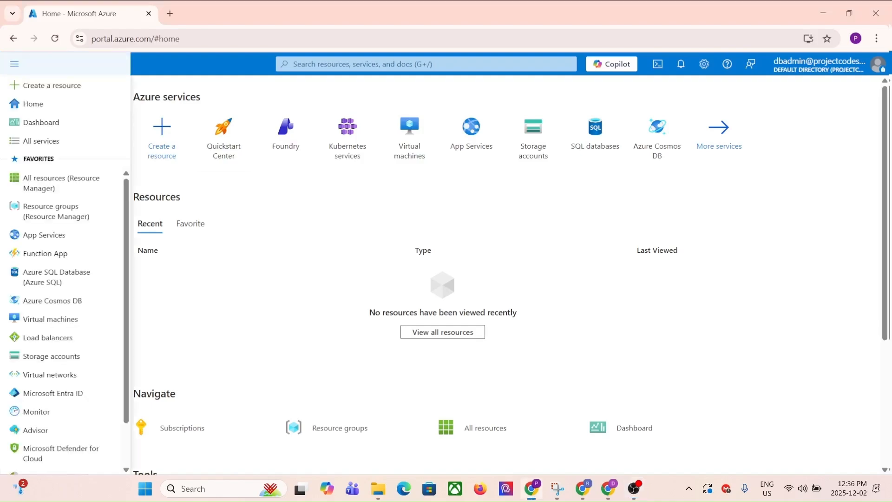
click(41, 184)
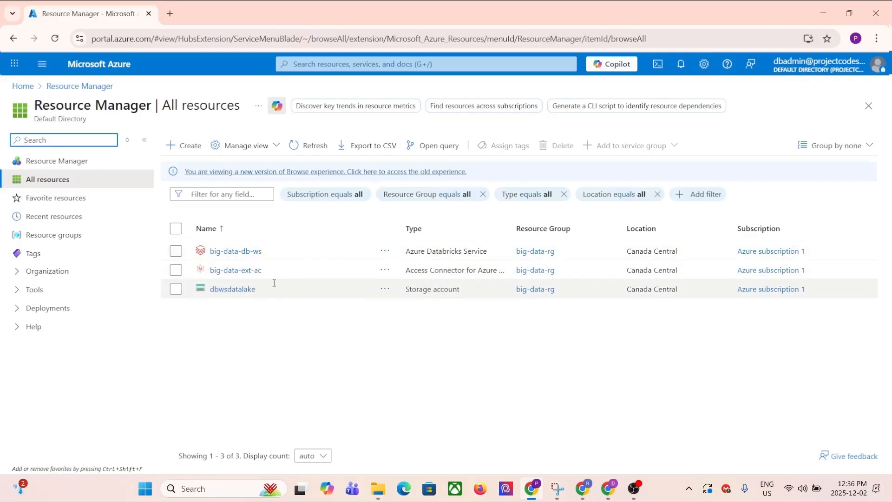
click(235, 251)
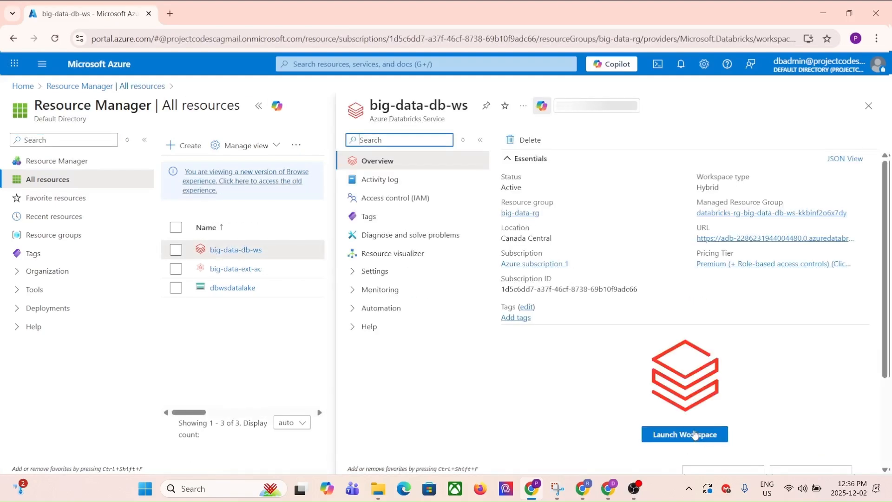
click(695, 433)
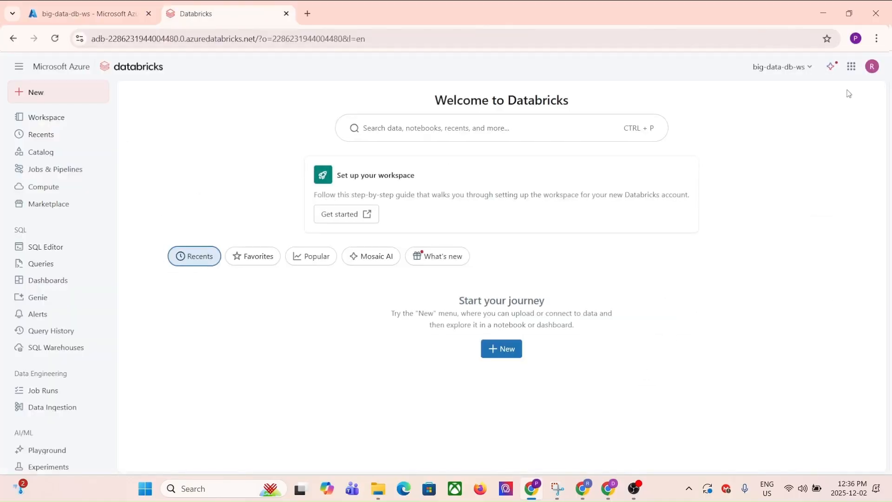
- Select the signed-in account's e-mail address in the Databricks user menu
click(871, 68)
drag(728, 104, 881, 106)
click(614, 214)
- Start a new storage credential named azure_big_data_sc under Catalog > External Data > Credentials
click(44, 152)
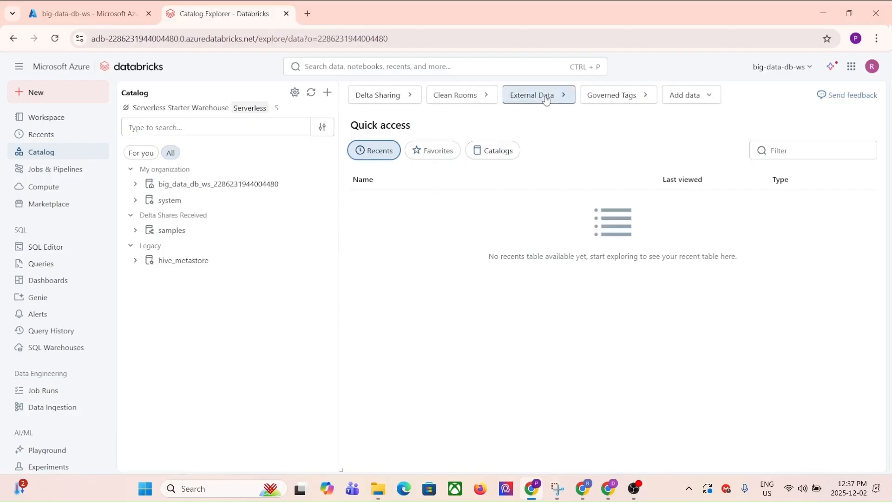
click(537, 94)
click(227, 135)
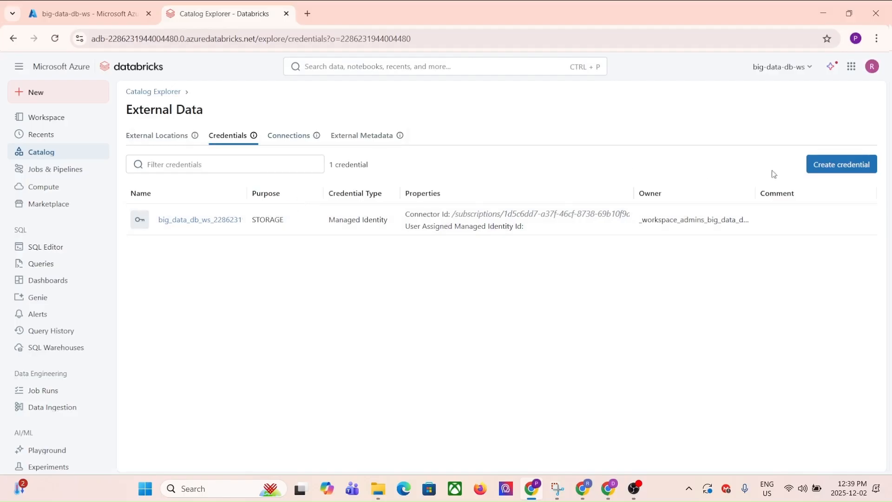
click(846, 165)
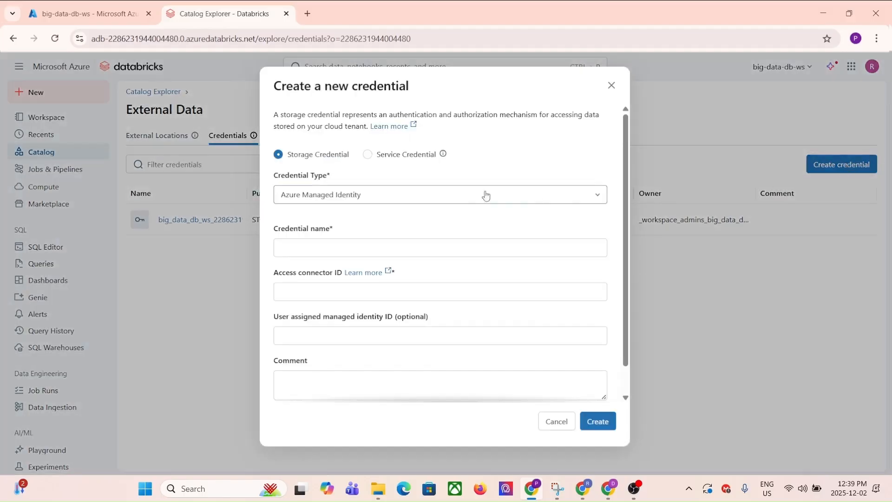
click(380, 249)
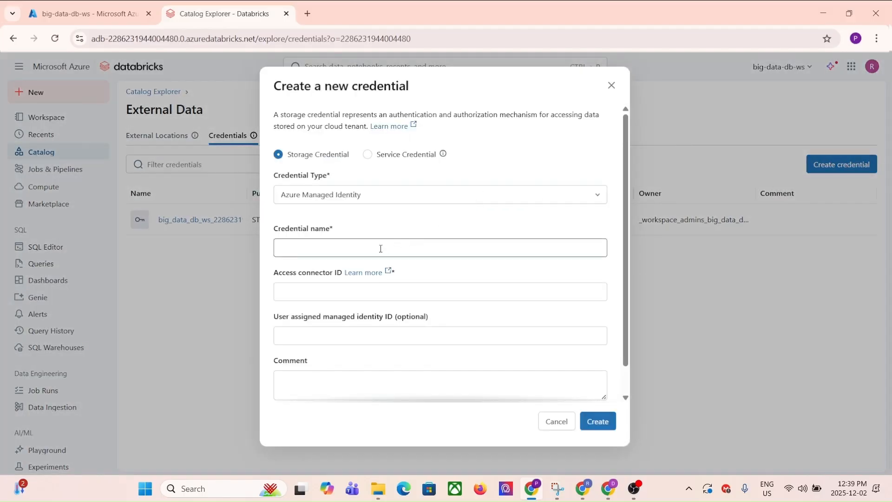
click(348, 250)
text(azure_big_data_sc)
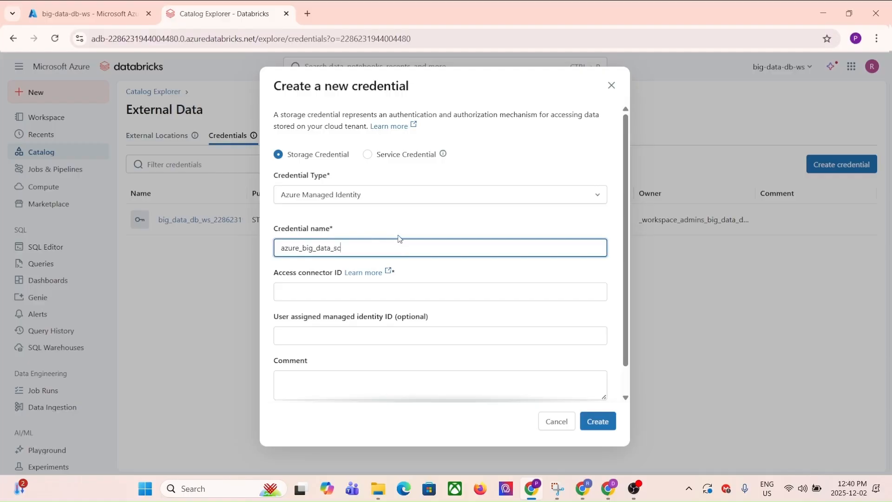
click(312, 290)
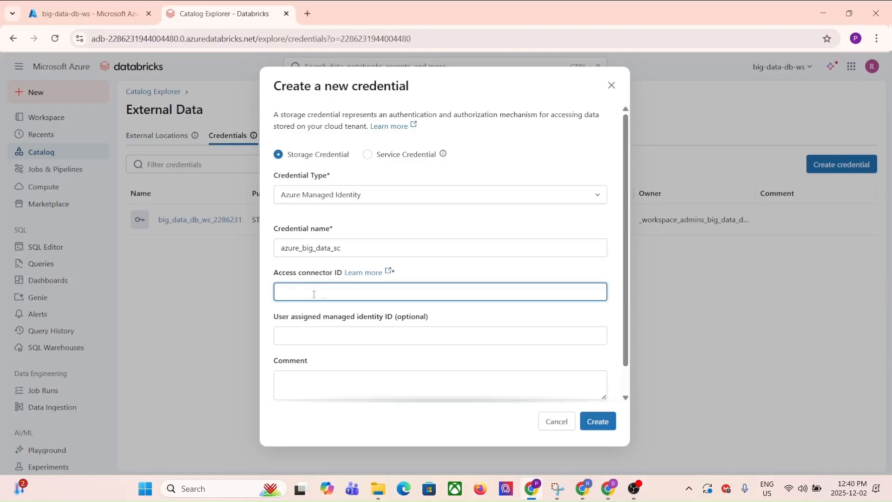
- Copy the Resource ID of the big-data-ext-ac access connector from All resources
click(85, 14)
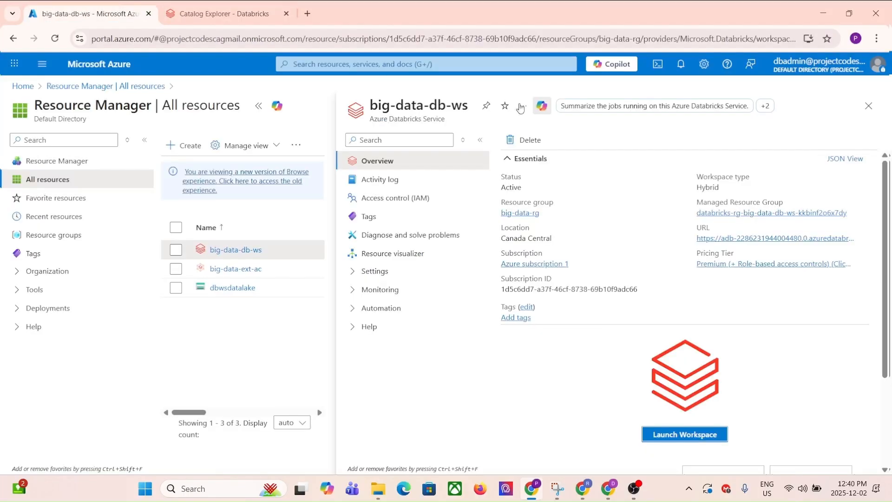
click(91, 86)
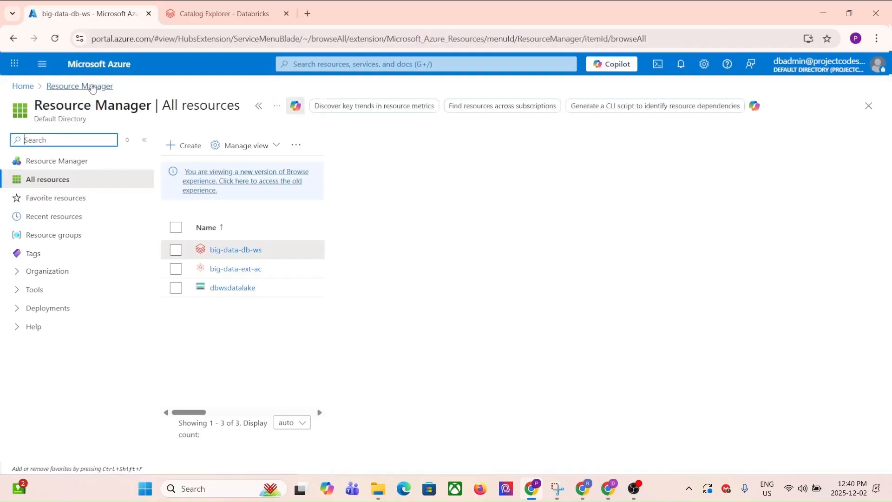
click(233, 269)
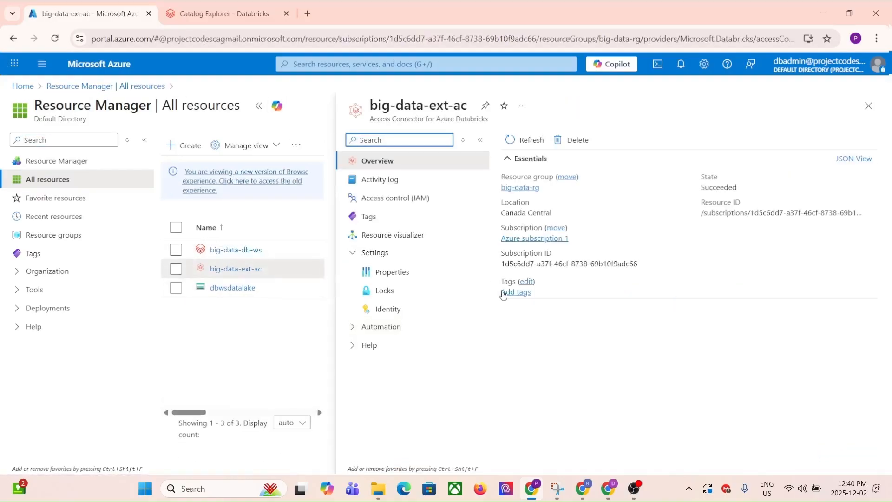
click(870, 213)
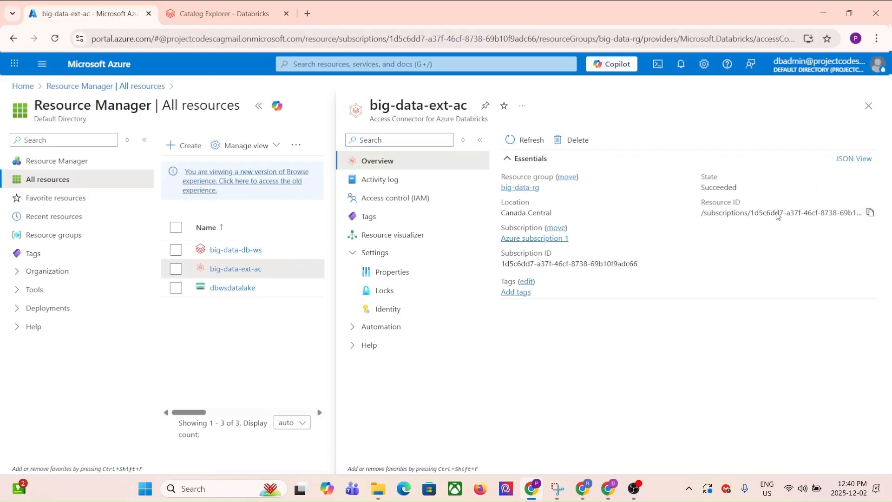
click(869, 212)
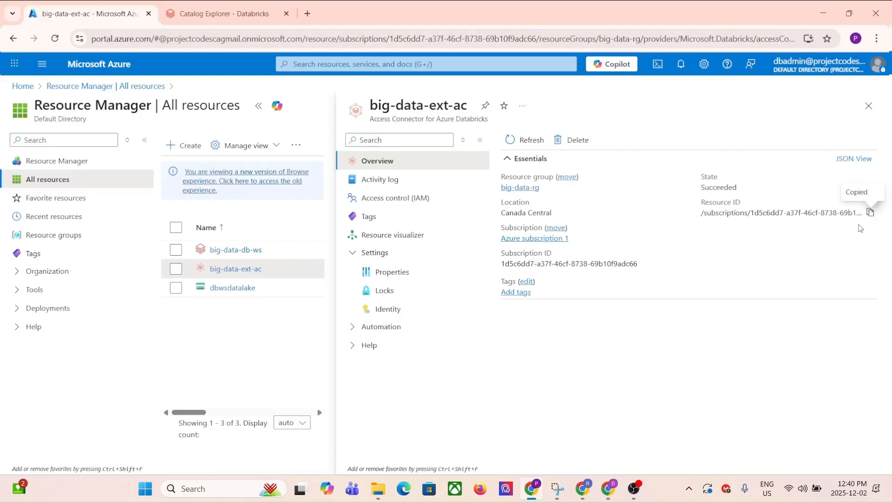
click(215, 12)
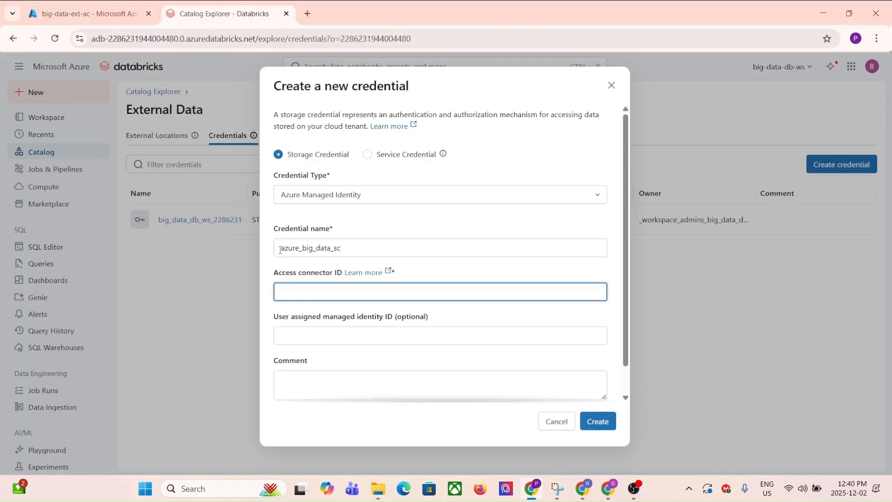
- Paste the big-data-ext-ac resource ID as access connector ID and create azure_big_data_sc
key(ctrl+v)
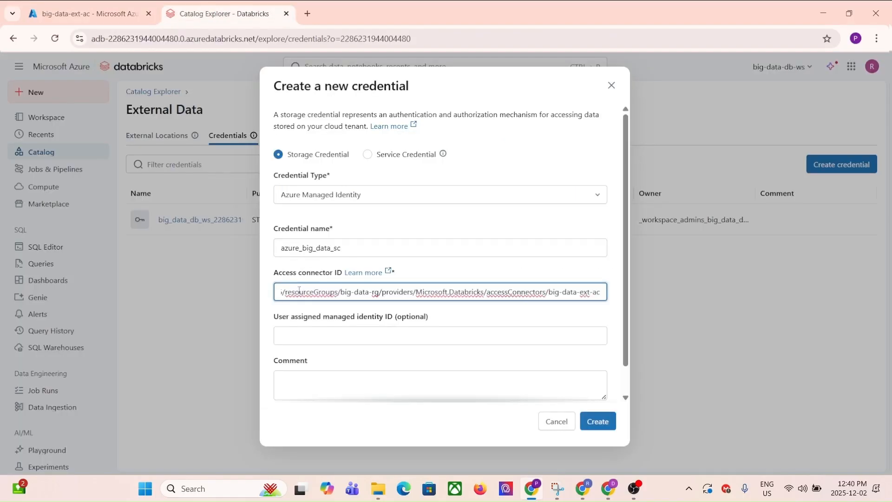
scroll(537, 313, down, 2)
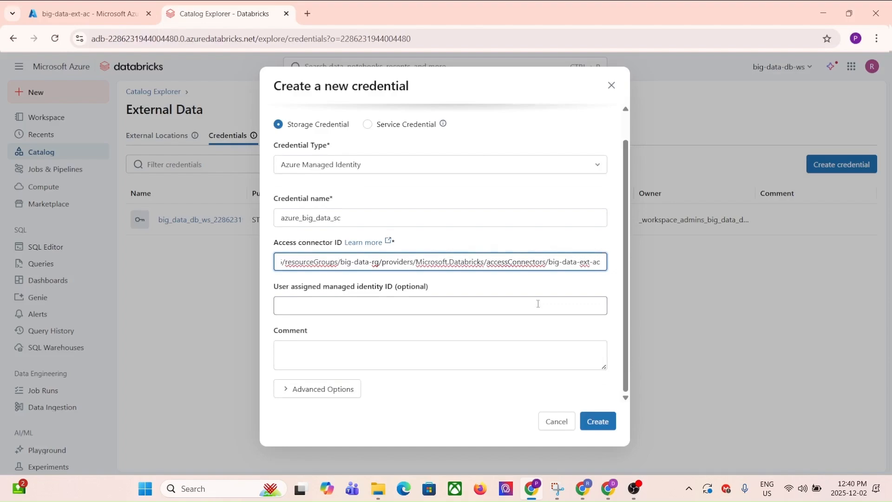
scroll(513, 353, up, 2)
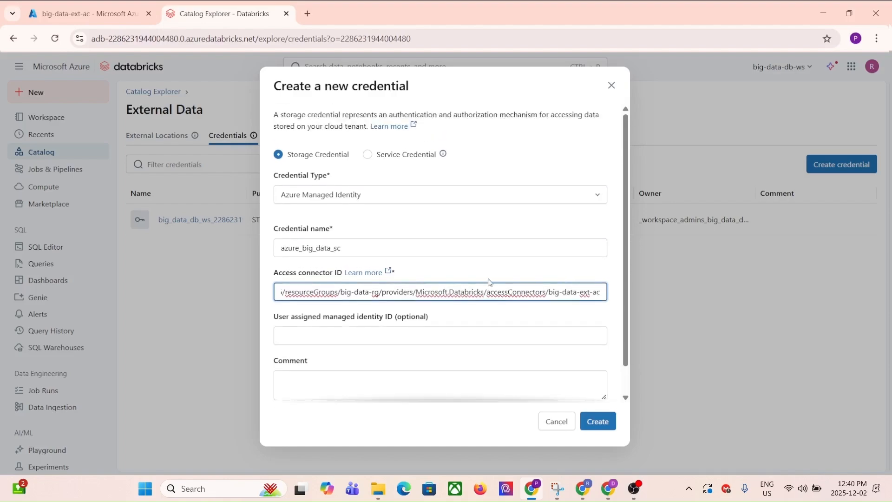
scroll(508, 333, down, 1)
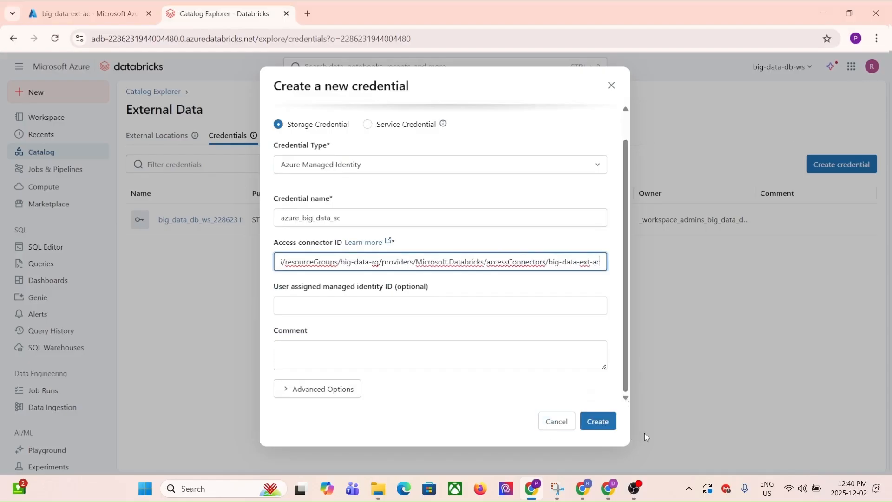
click(600, 424)
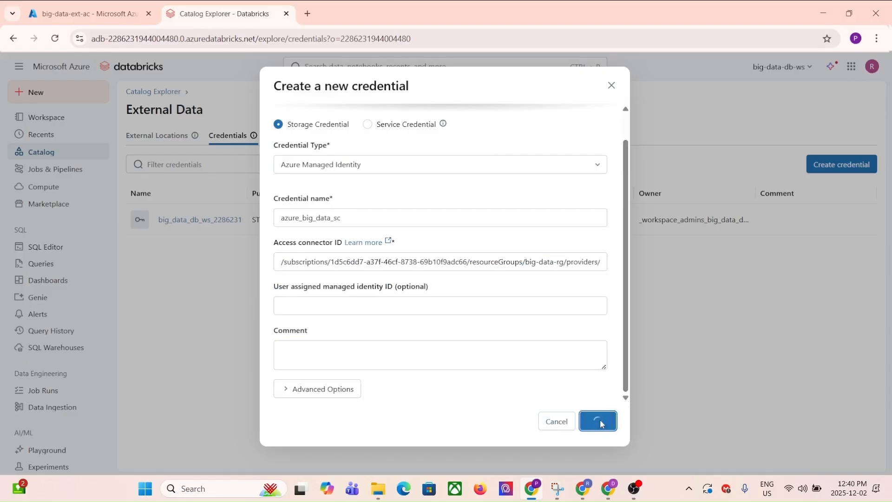